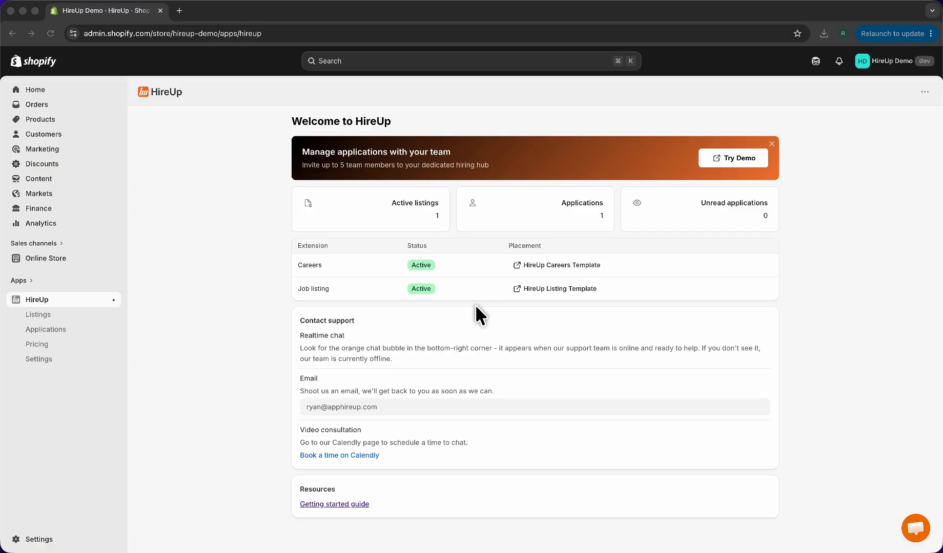
Review the store's public careers page from the HireUp job listings and close it again
click(246, 272)
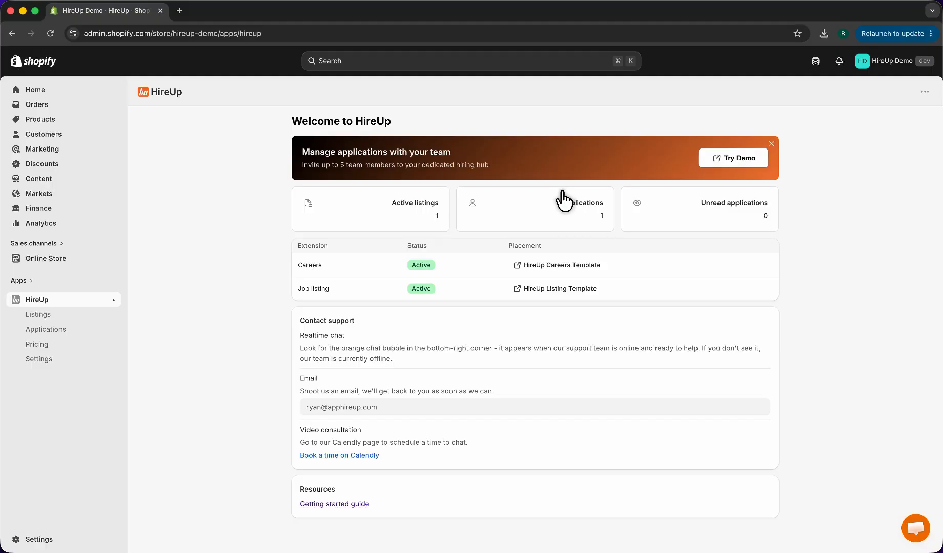
click(87, 309)
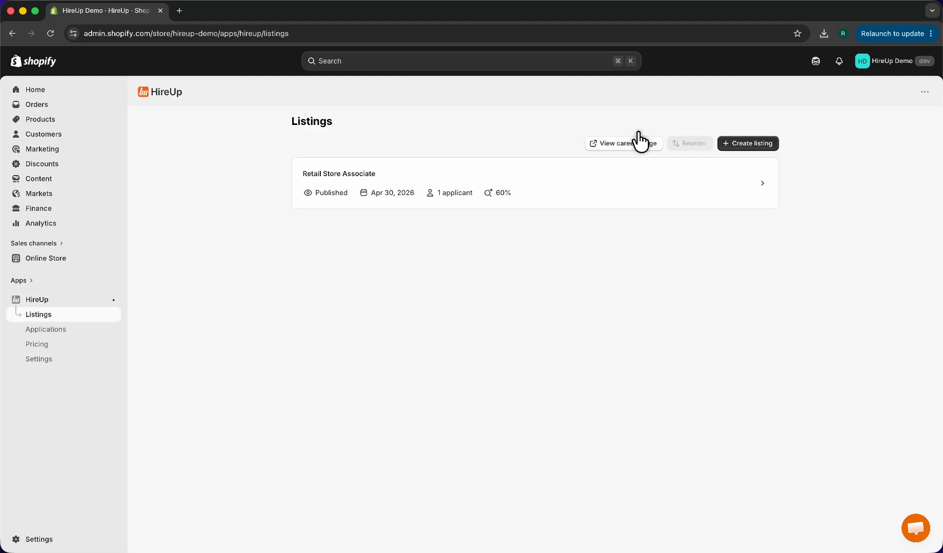
click(640, 144)
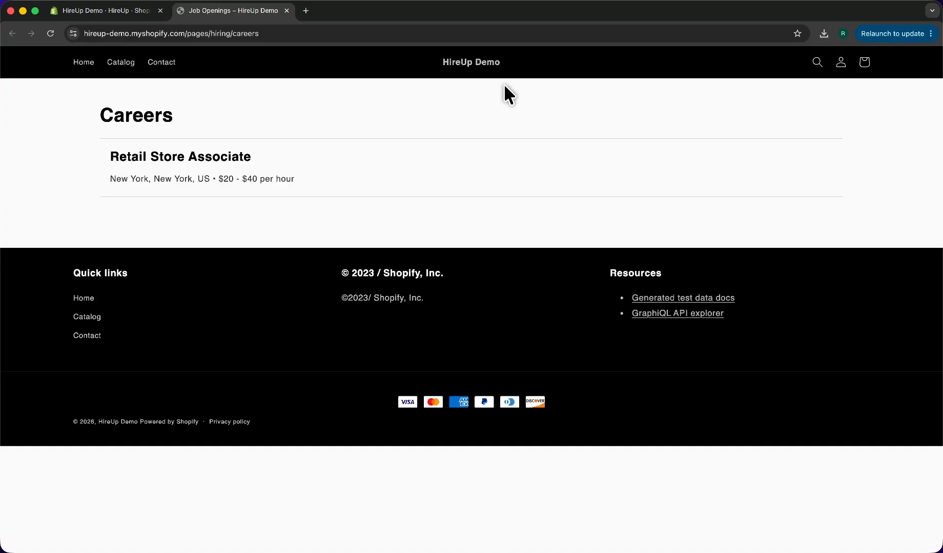
drag(358, 141, 315, 95)
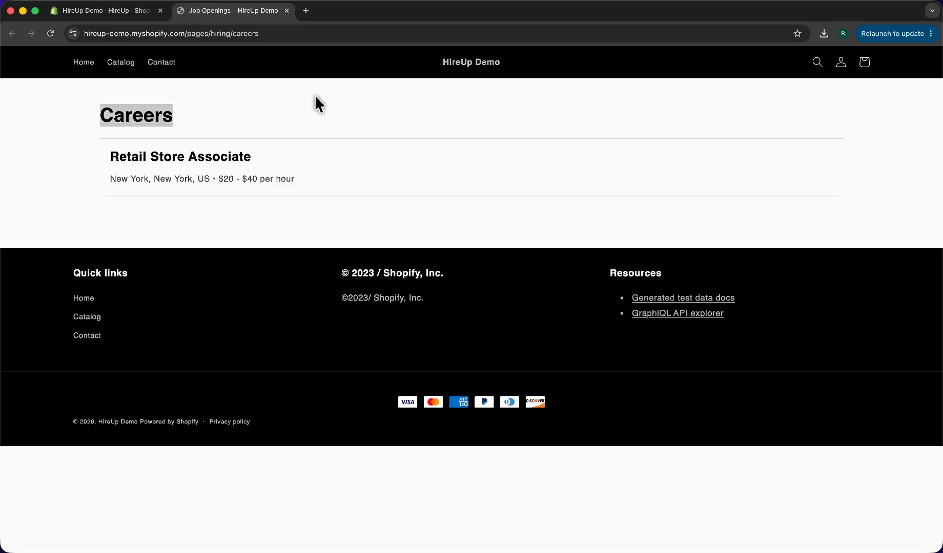
click(286, 10)
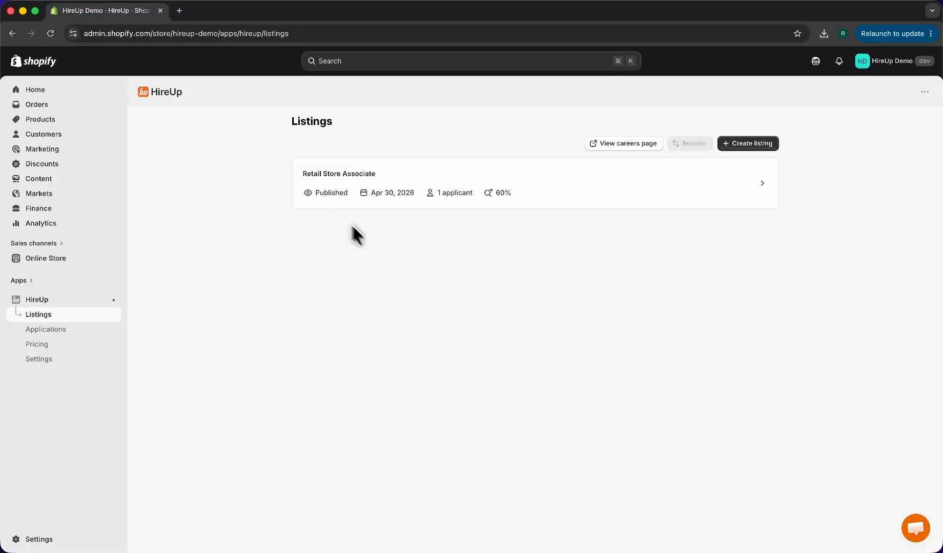
Open the active test-data theme for editing and show its HireUp careers template
click(61, 260)
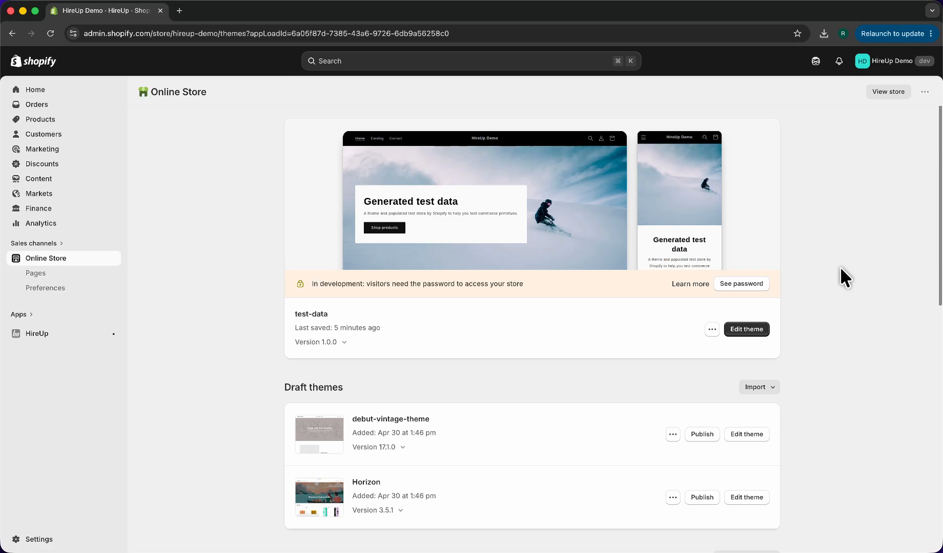
click(753, 330)
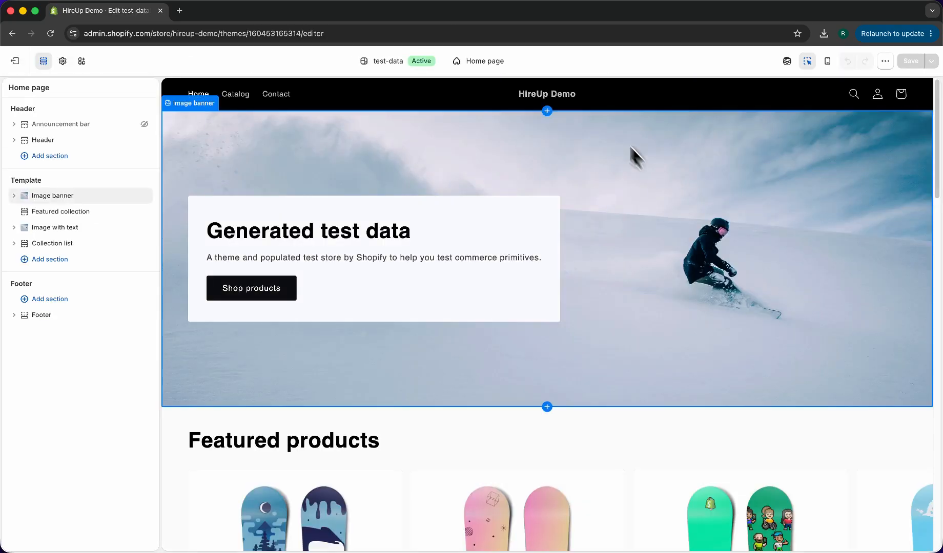
click(491, 63)
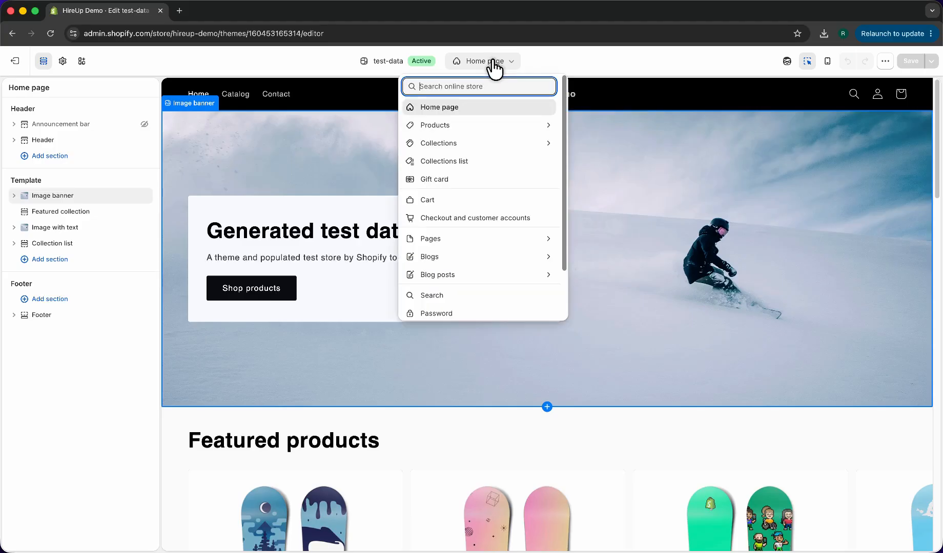
scroll(515, 175, down, 3)
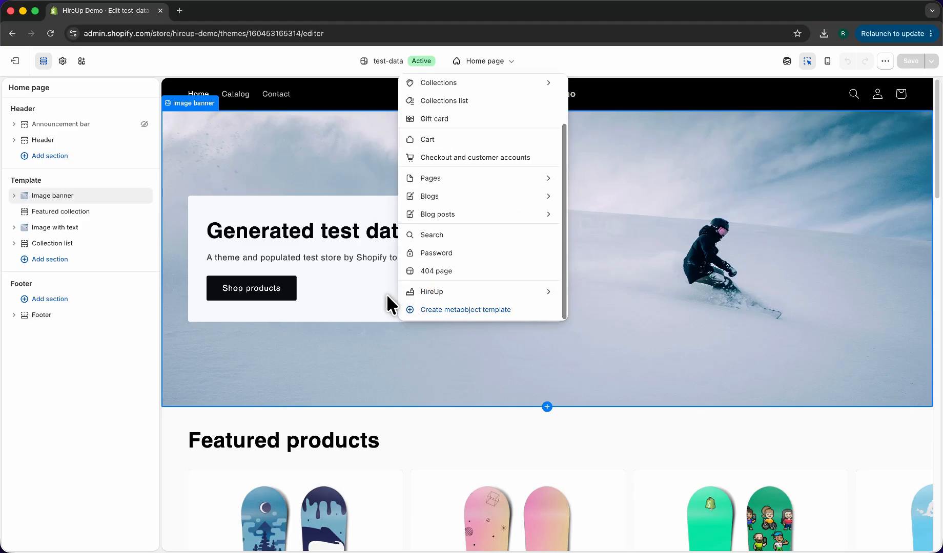
click(430, 293)
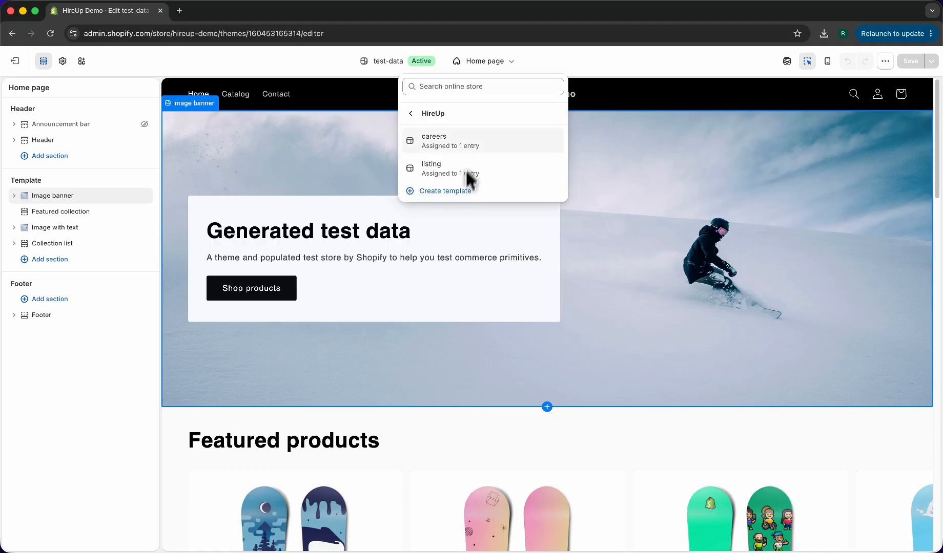
click(461, 139)
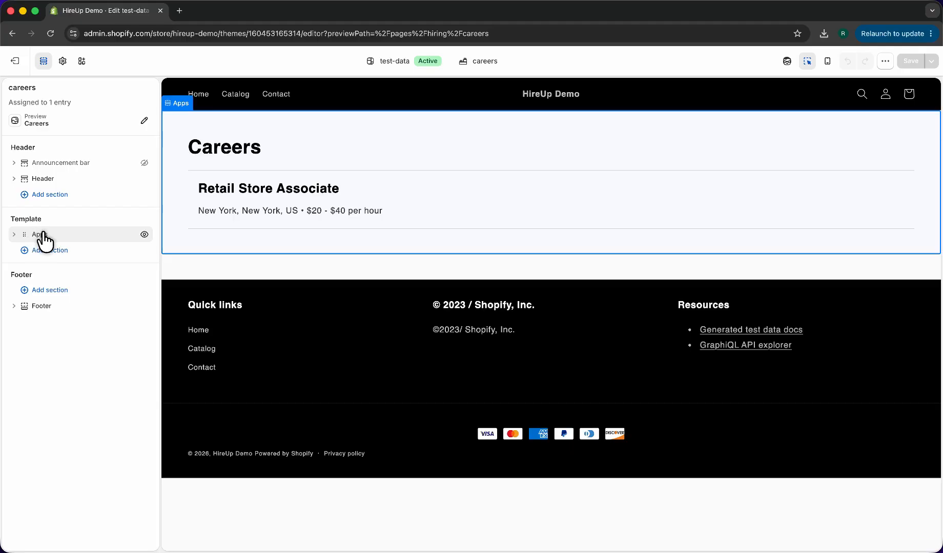
Add an Image banner section to the careers template and remove its heading, text and buttons blocks
click(49, 254)
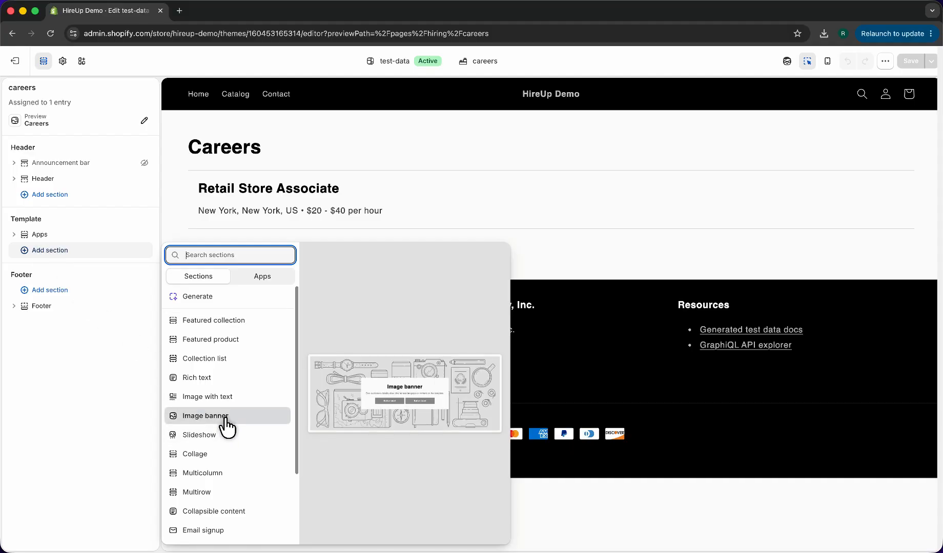
click(204, 418)
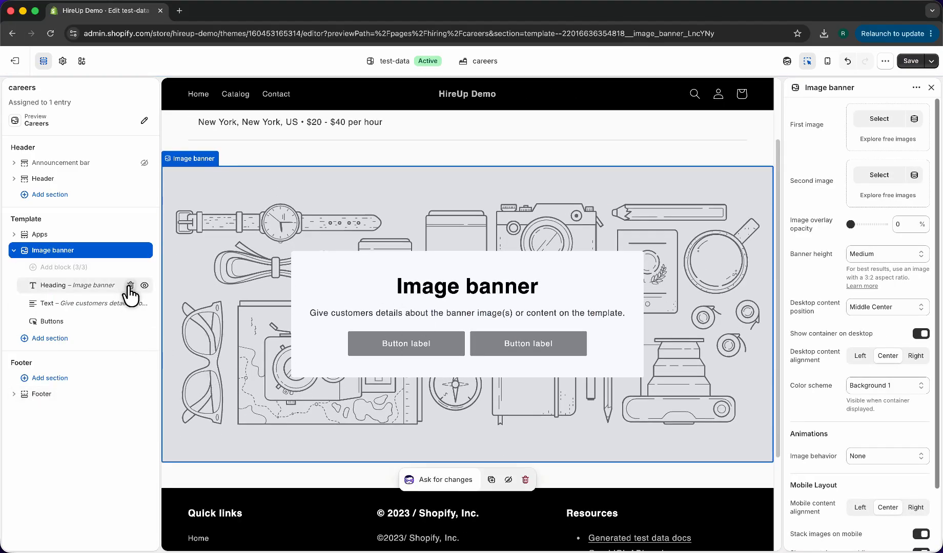
click(131, 285)
click(130, 286)
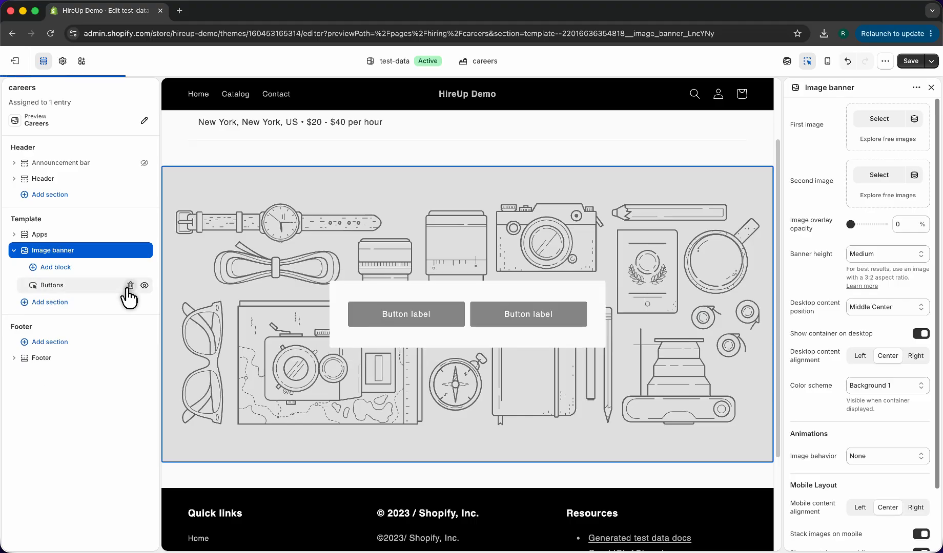
click(130, 287)
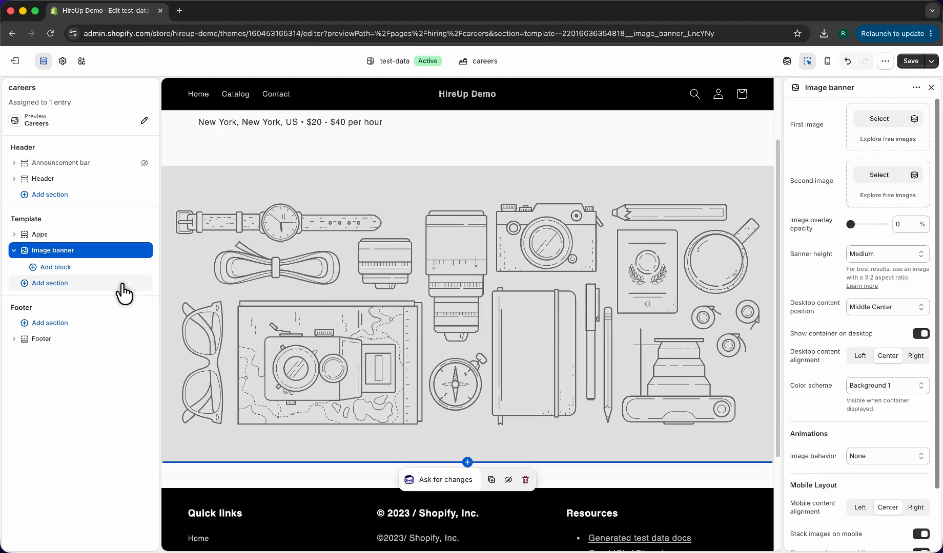
Move the Image banner above the Apps section and set its first image to team-photo
scroll(349, 236, up, 3)
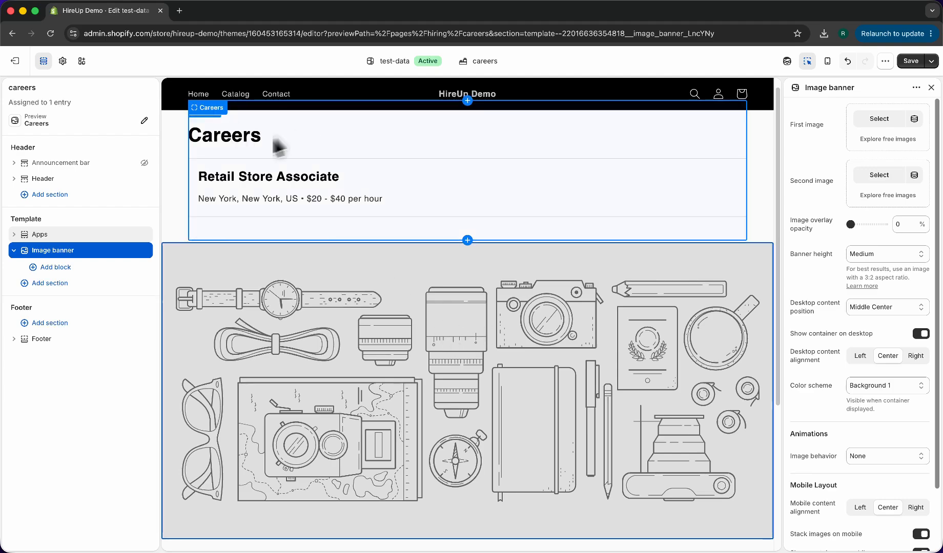
drag(16, 255, 22, 227)
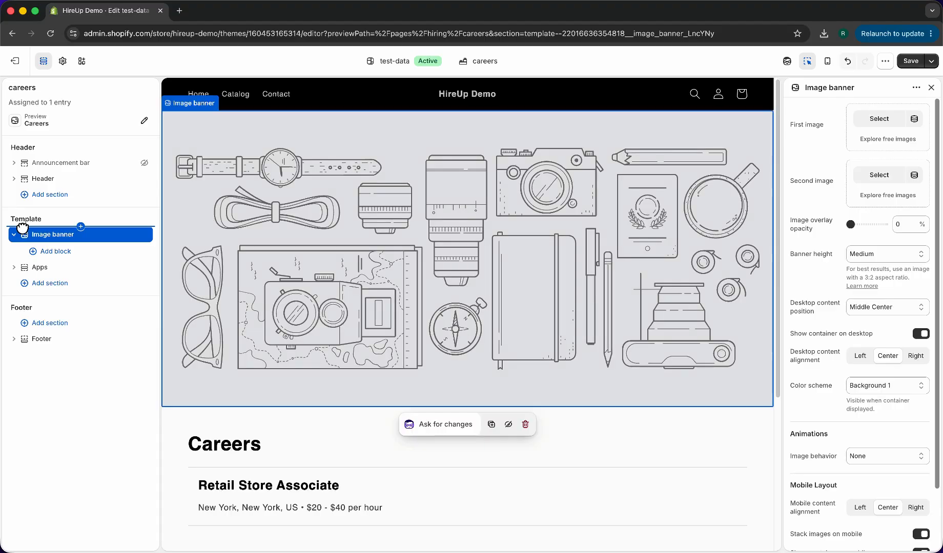
click(879, 119)
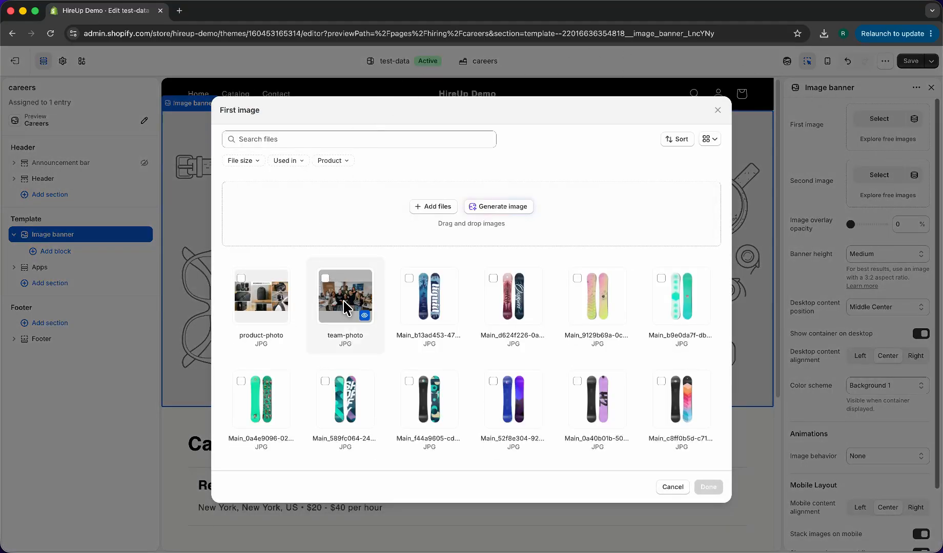
click(345, 307)
click(711, 487)
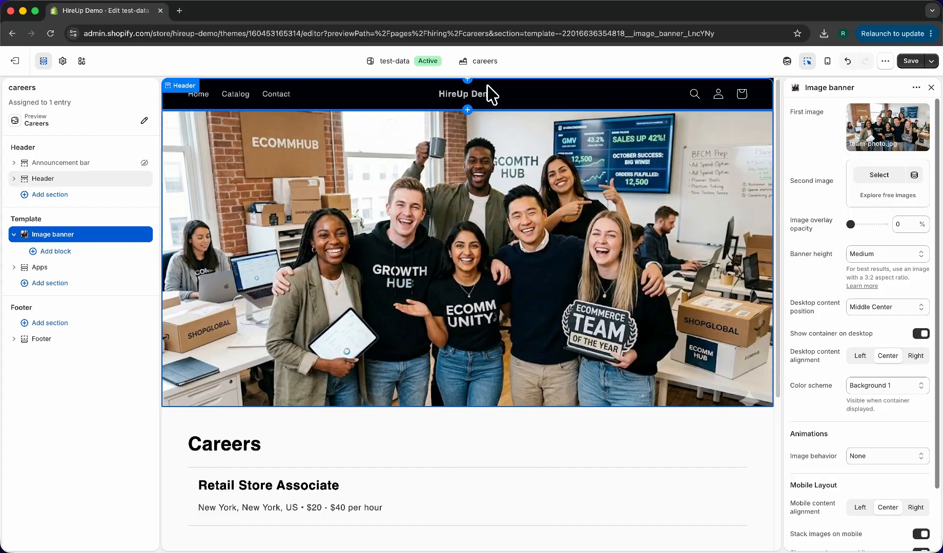
scroll(689, 183, down, 2)
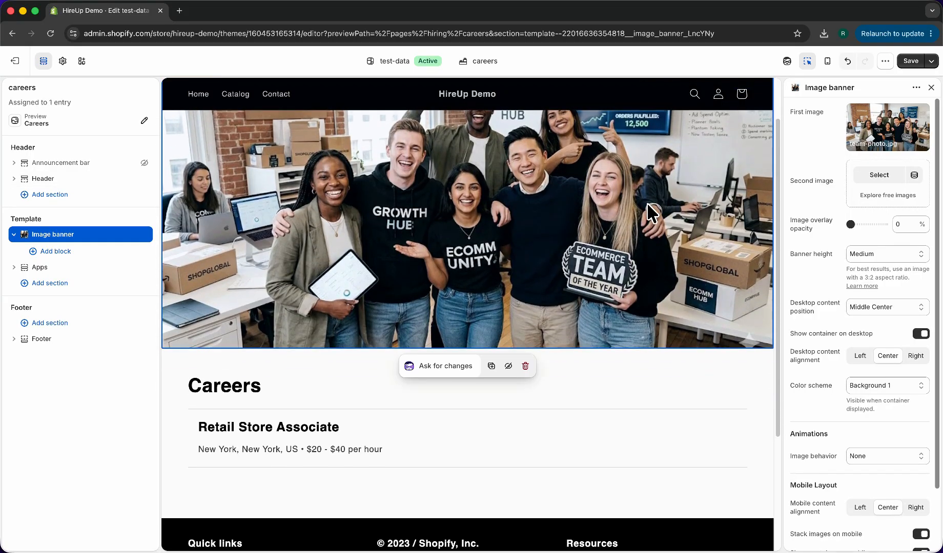
scroll(647, 205, up, 1)
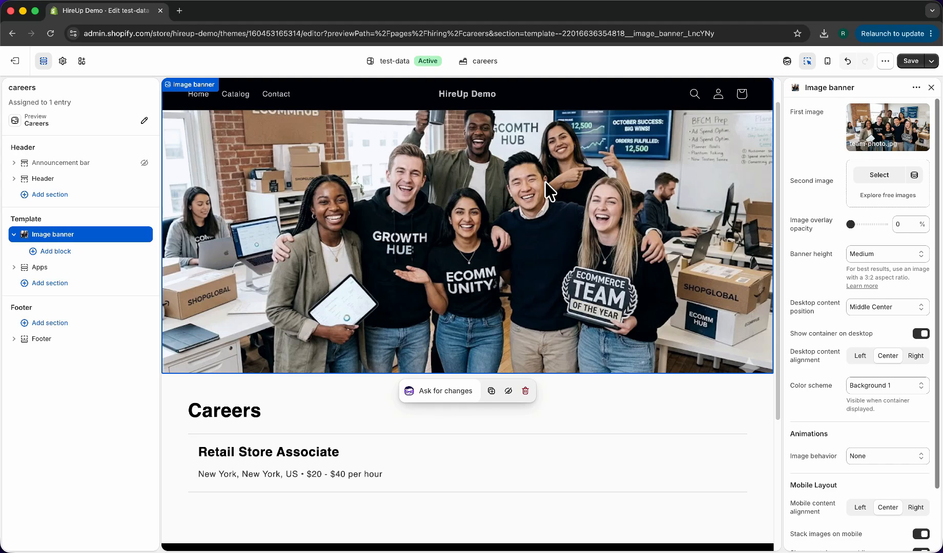
Add an Image with text section between the Image banner and Apps, and set its image to product-photo
click(52, 284)
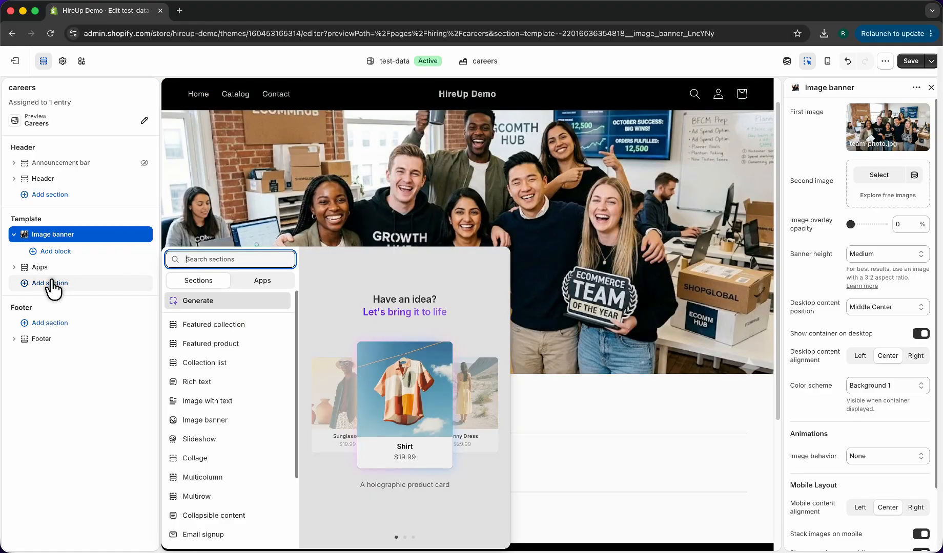
click(240, 410)
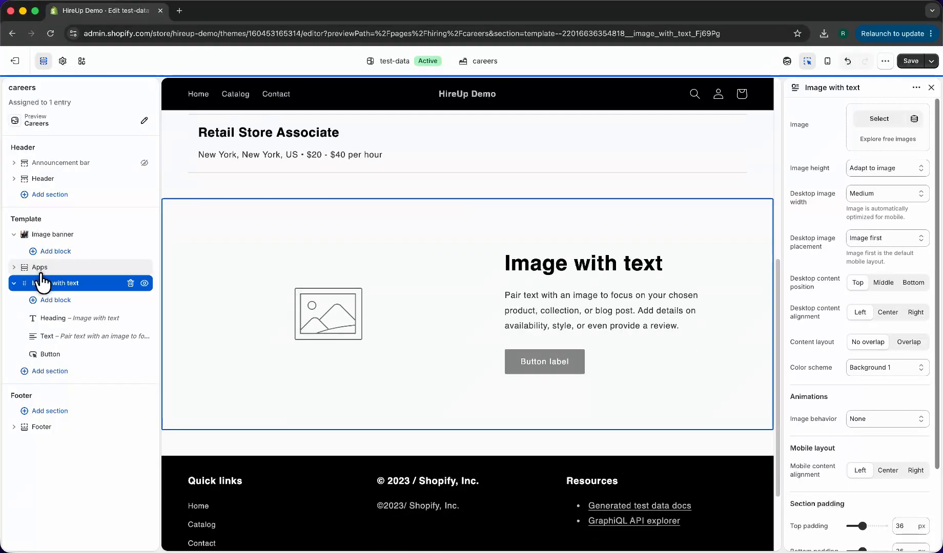
mouse_move(43, 280)
mouse_down()
mouse_move(25, 288)
mouse_move(25, 268)
mouse_move(45, 267)
mouse_up()
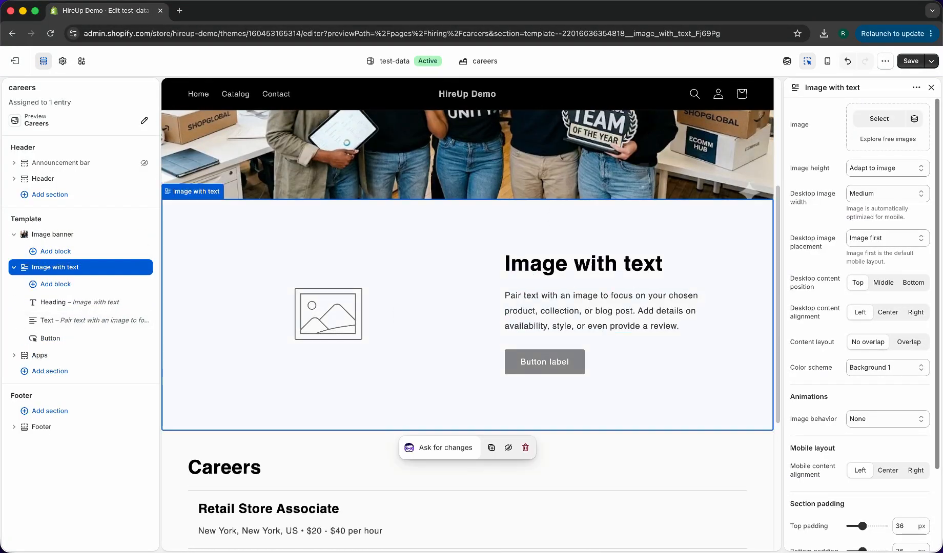
click(879, 118)
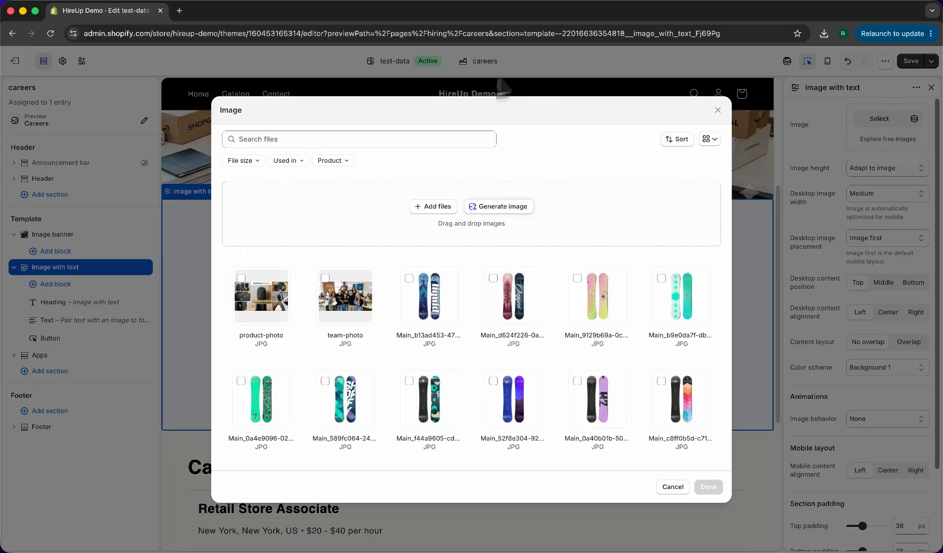
click(264, 278)
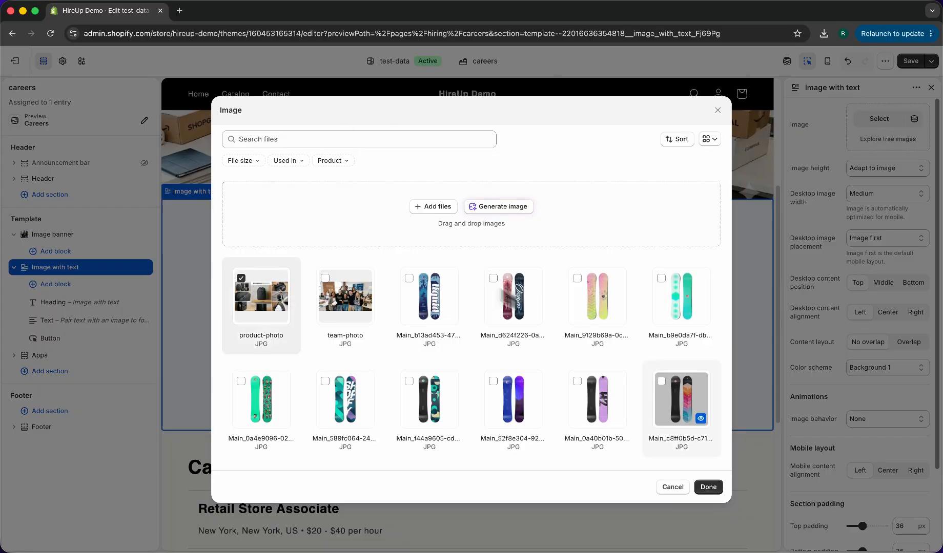
click(713, 485)
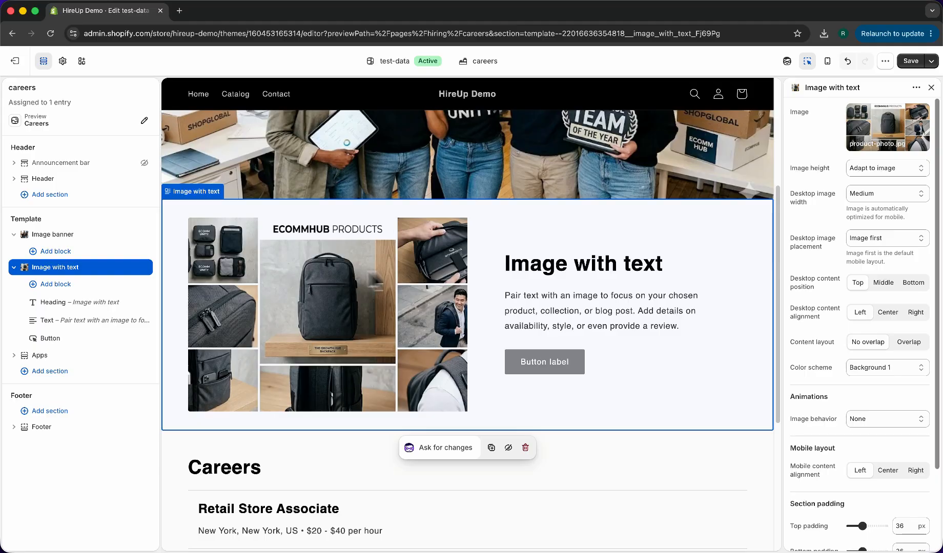
Remove the Image with text section's heading and button blocks, and replace its text with the team introduction beginning "We're a small team building tools and gear"
click(656, 273)
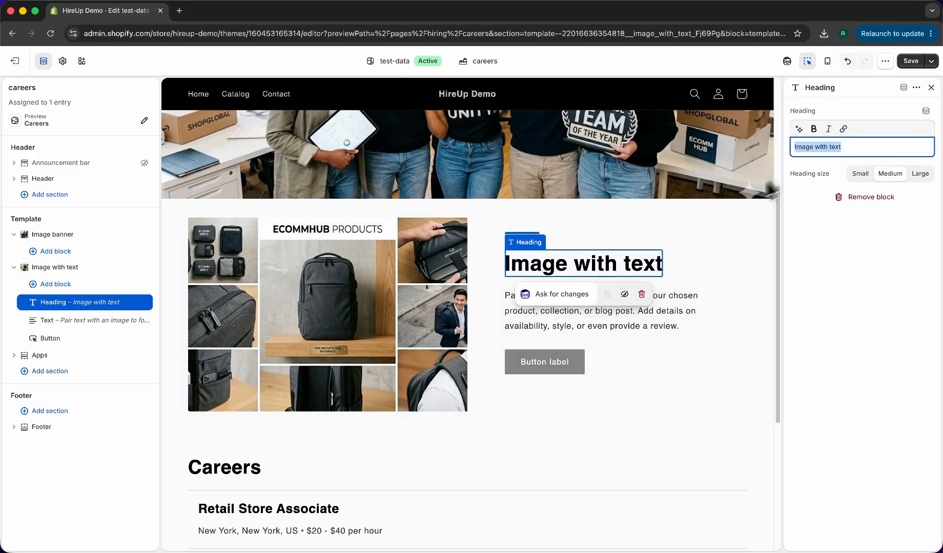
click(131, 303)
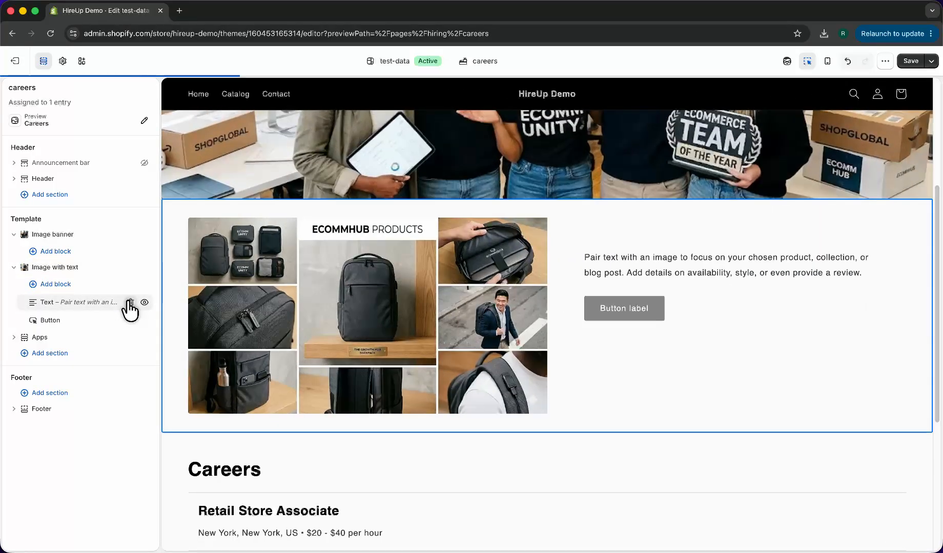
click(101, 306)
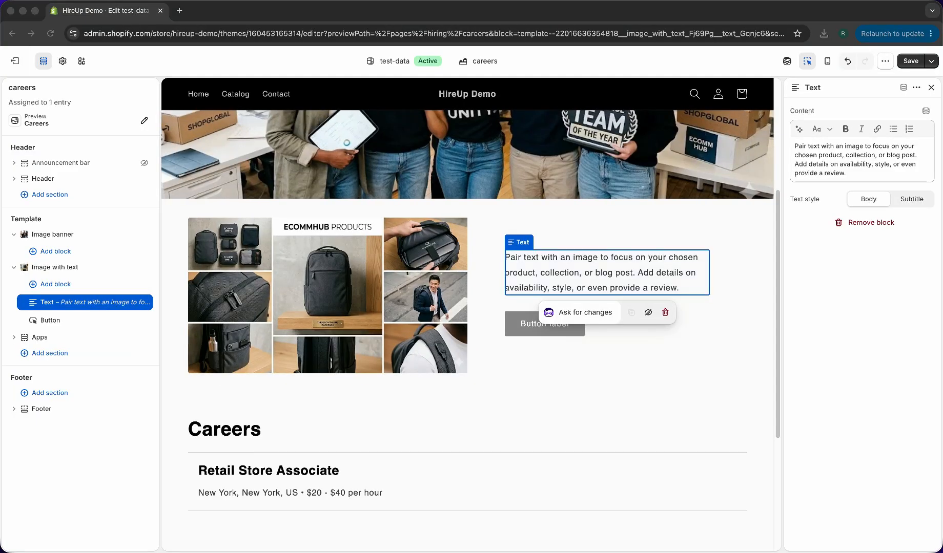
drag(848, 173, 788, 148)
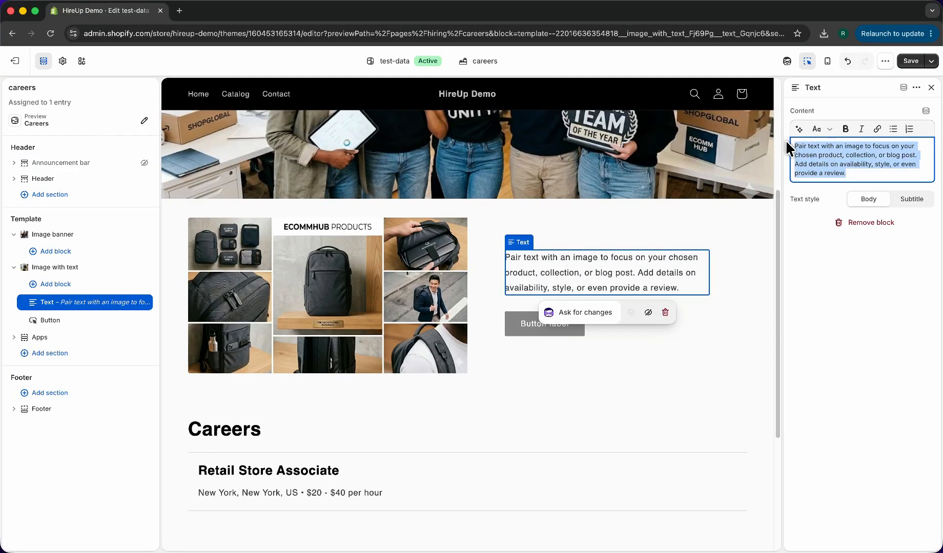
text(We're a small team building tools and gear for the ecommerce world. We move fast, ship a lot, and have fun doing it. If that sounds like your kind of place, we'd love to meet you.)
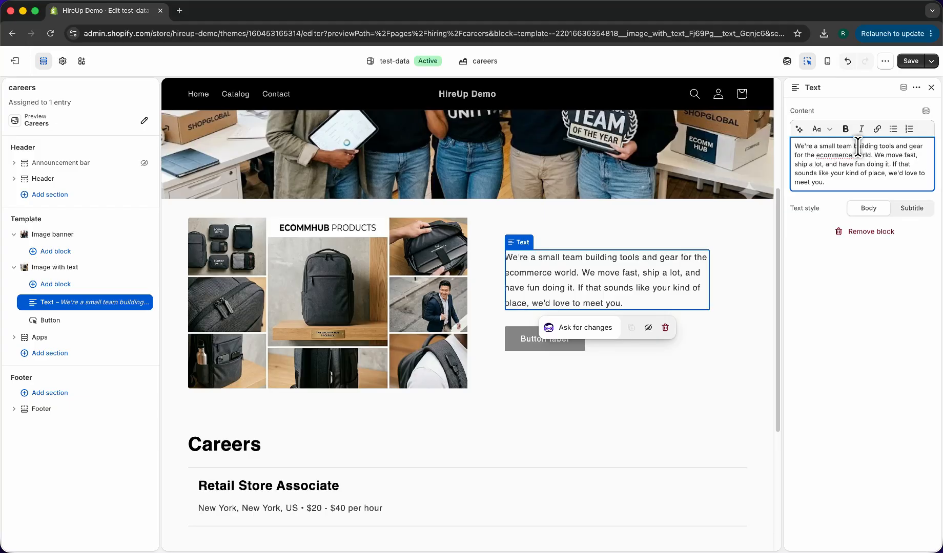
click(827, 312)
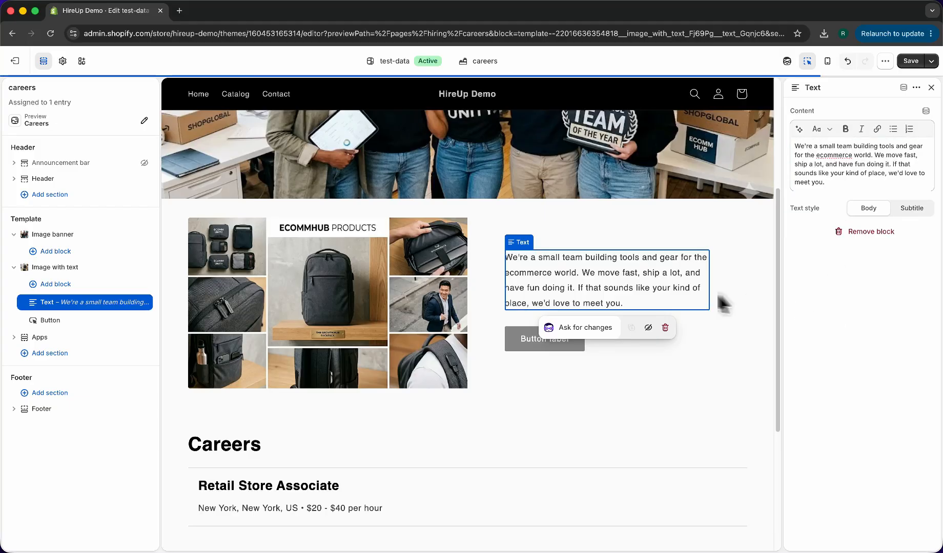
click(735, 308)
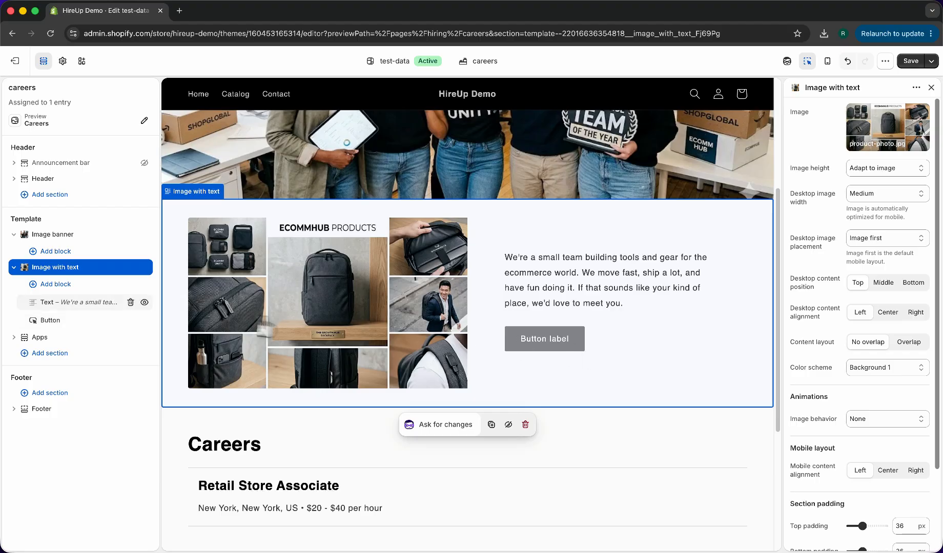
click(127, 320)
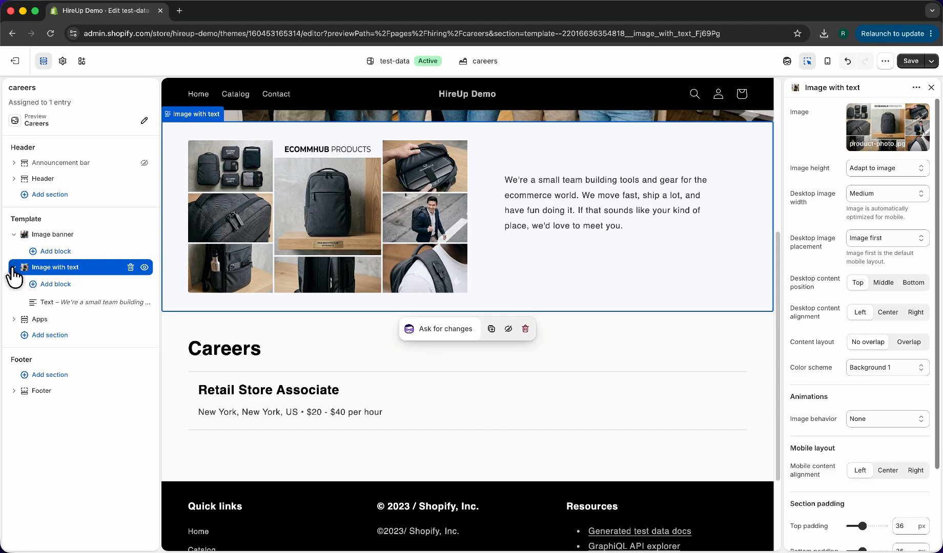
click(46, 341)
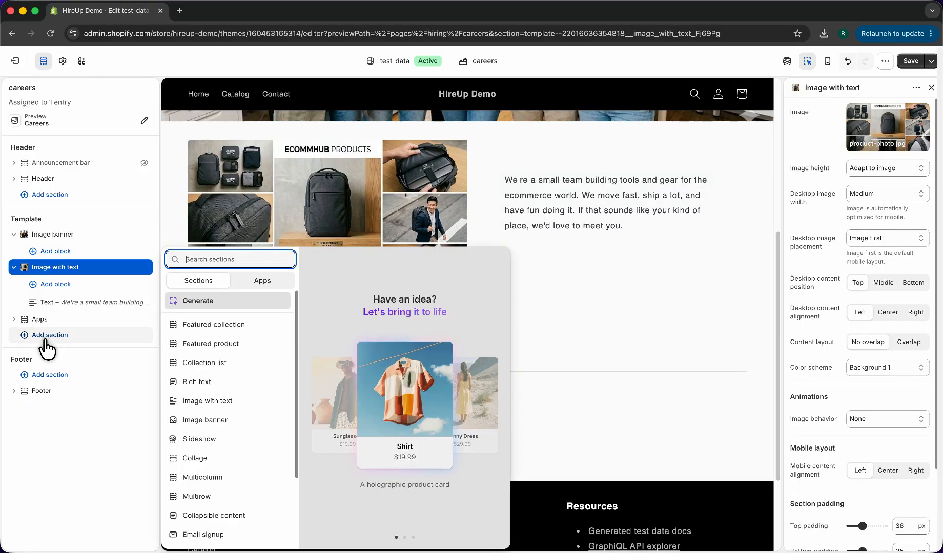
click(226, 477)
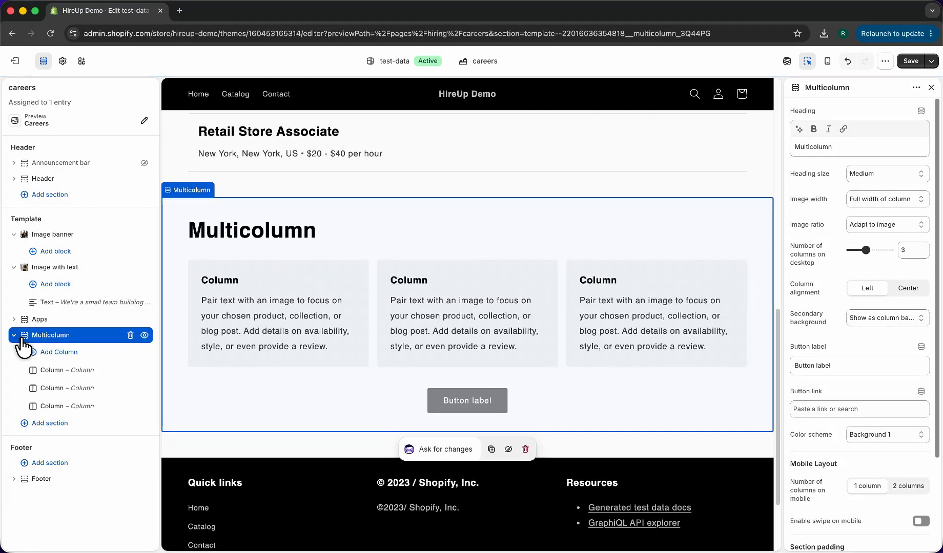
drag(25, 334, 17, 317)
click(280, 233)
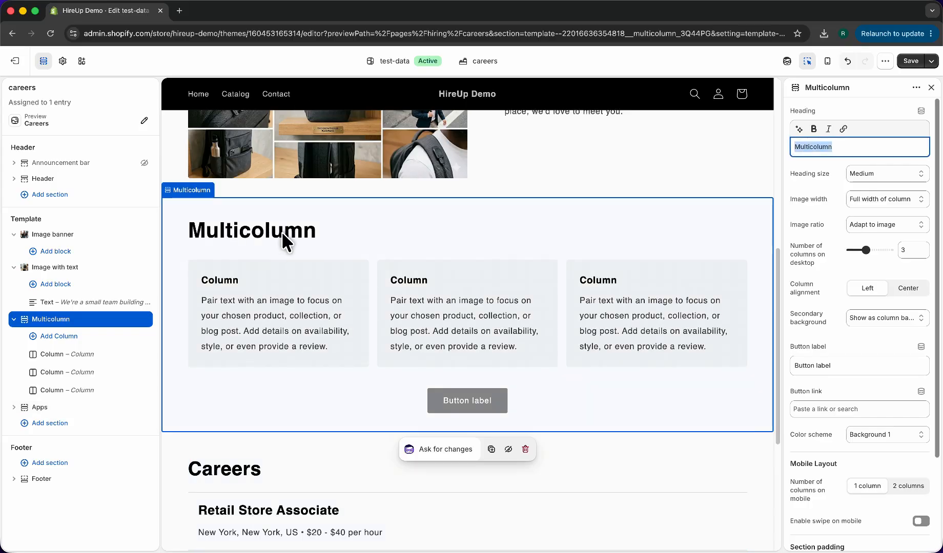
text(Perks)
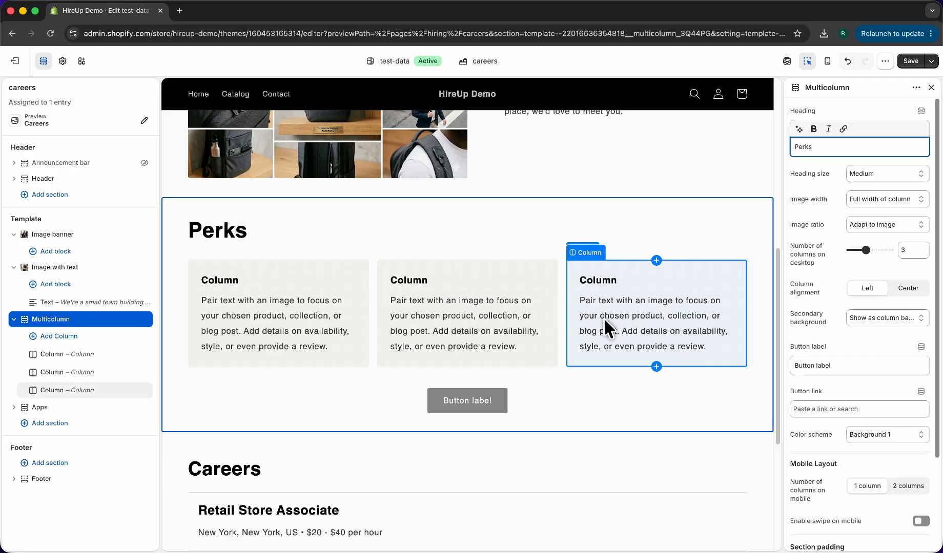
click(131, 319)
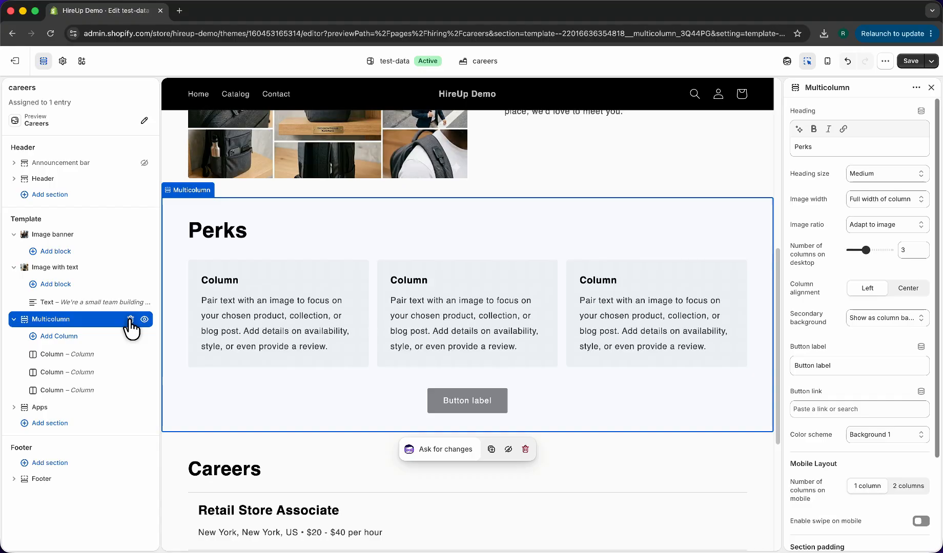
click(130, 319)
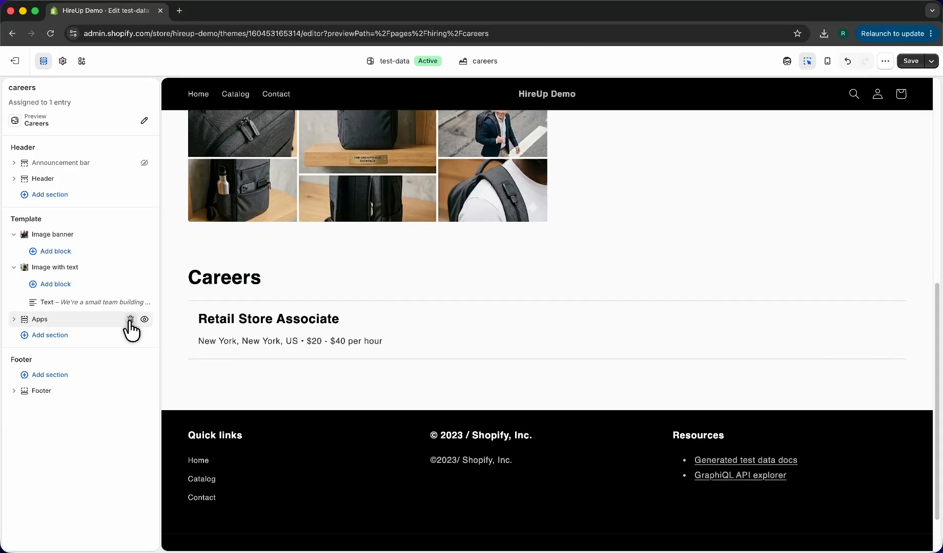
Add a Rich text section to the careers template and place it between Image with text and Apps
click(101, 336)
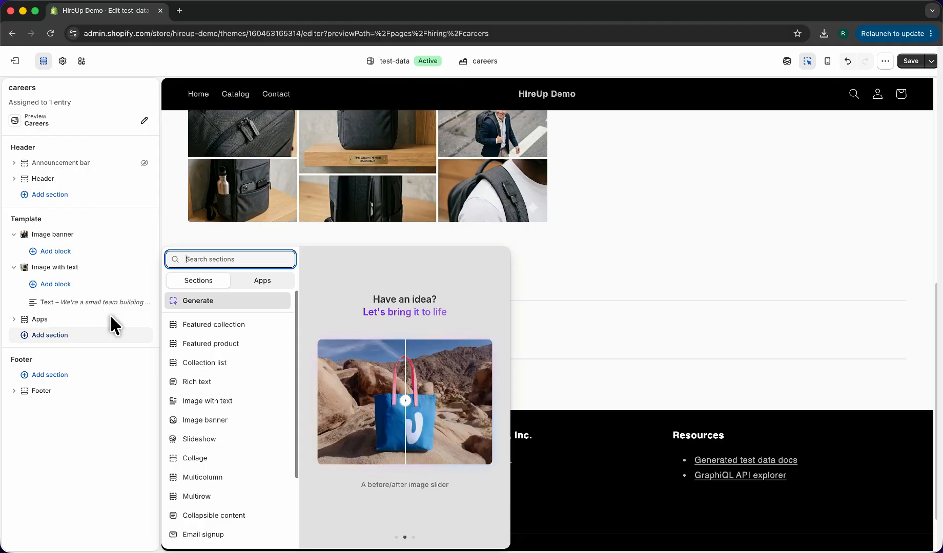
click(206, 380)
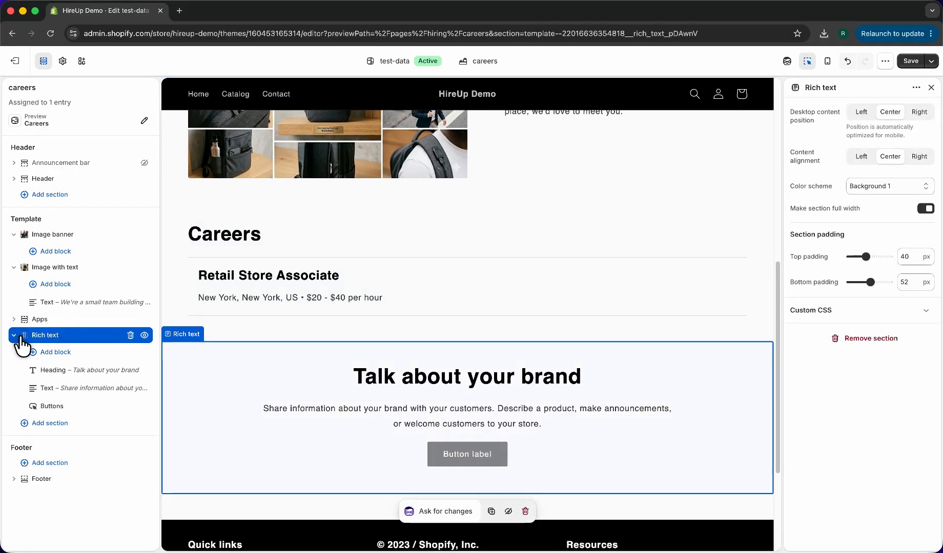
drag(21, 340, 19, 312)
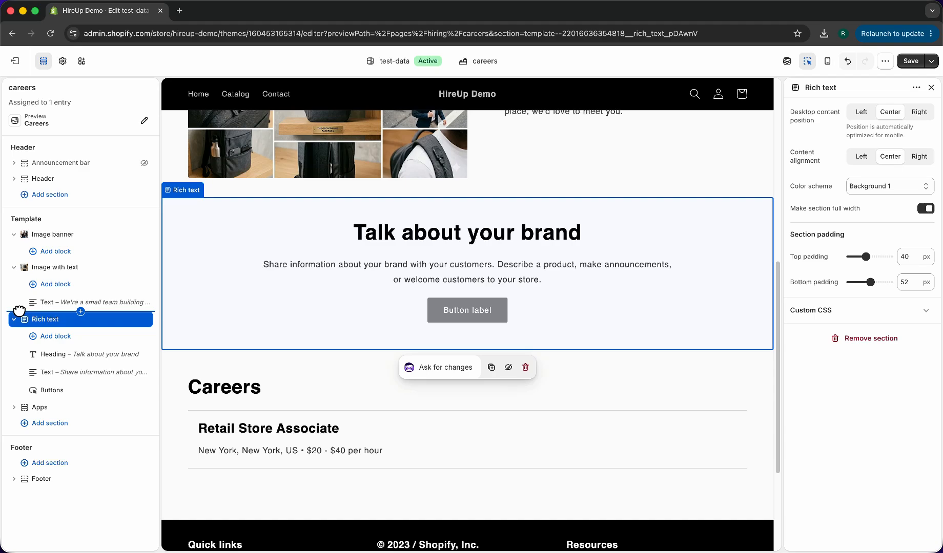
Change the Rich text section's heading to "Annual Travel Stipend"
click(528, 226)
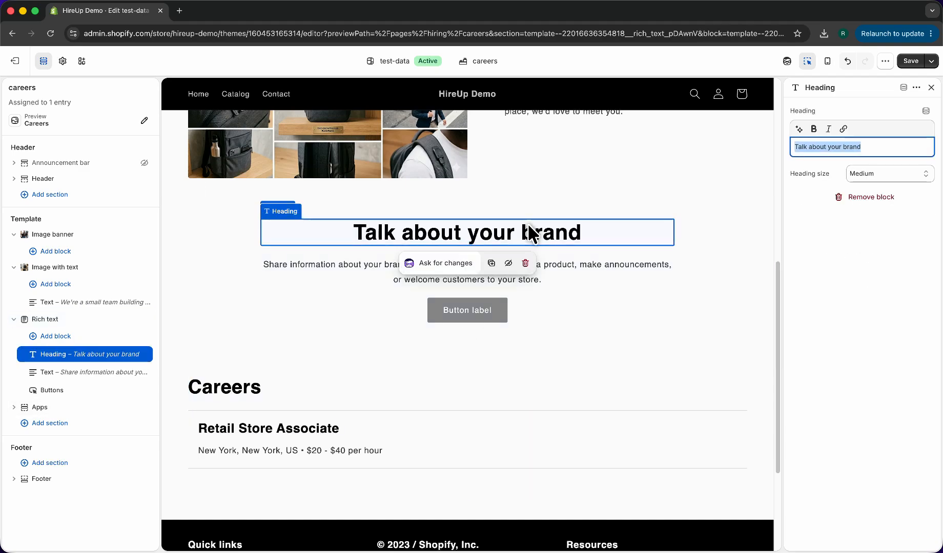
scroll(600, 232, up, 3)
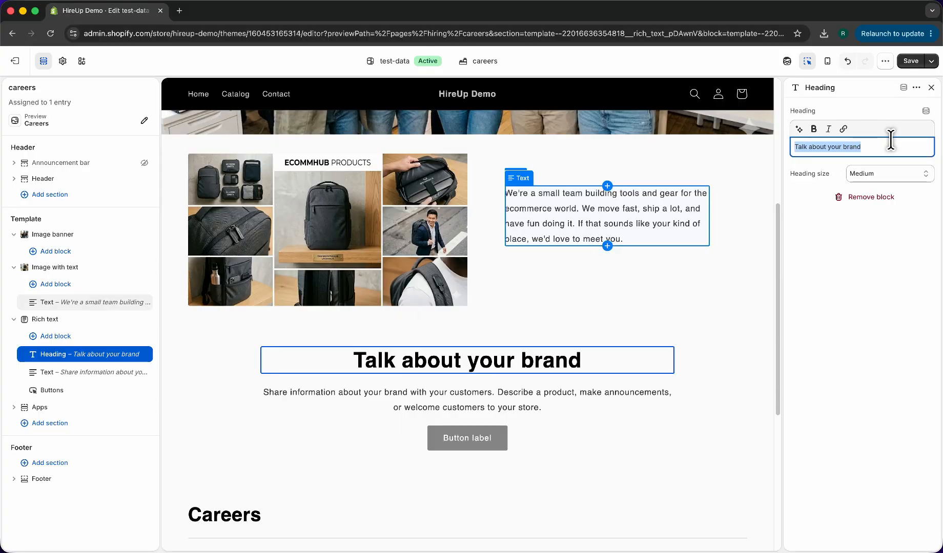
text(Annual)
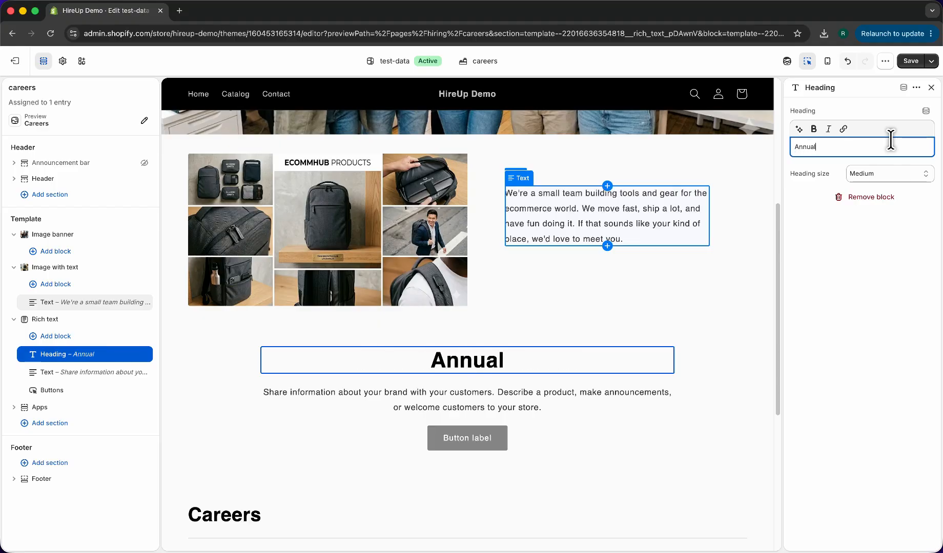
text( Travel Stipend)
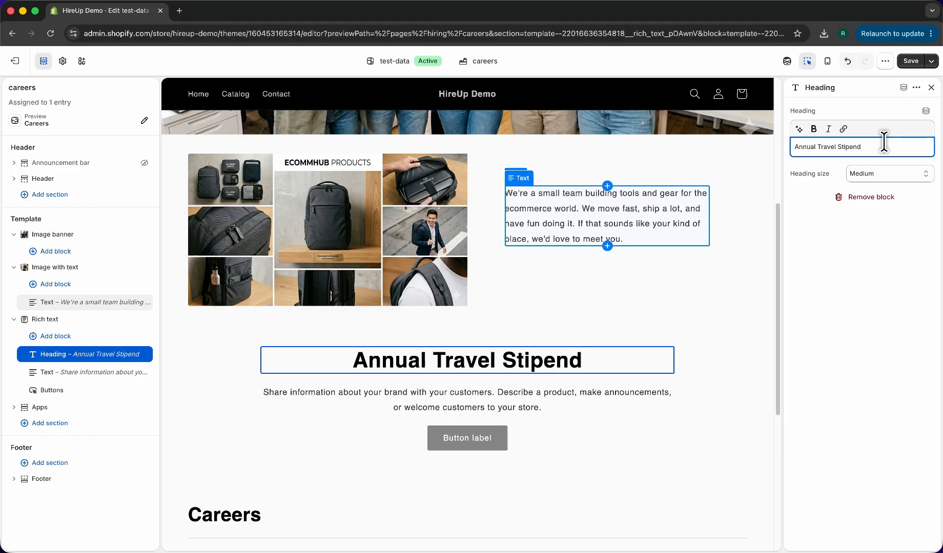
Replace the Rich text section's description with "..." and remove its buttons block
click(580, 392)
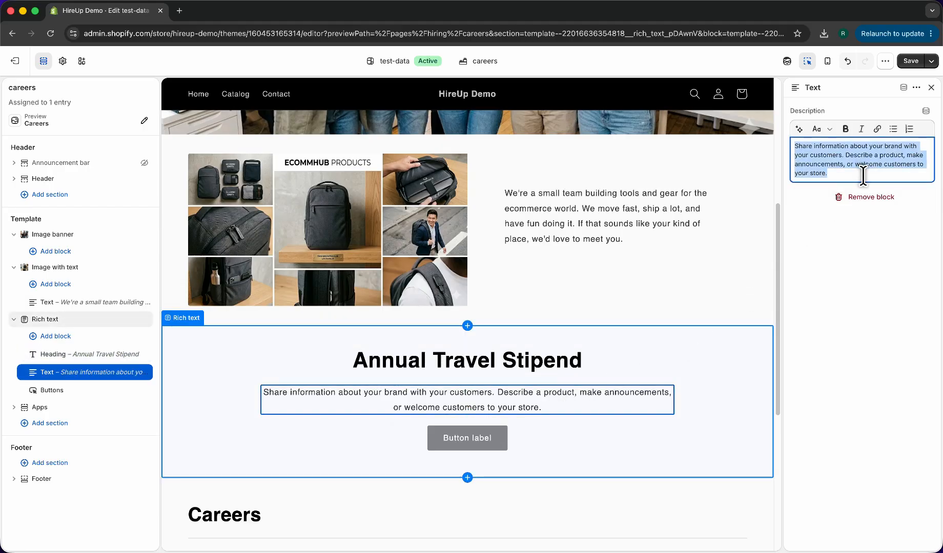
text(...)
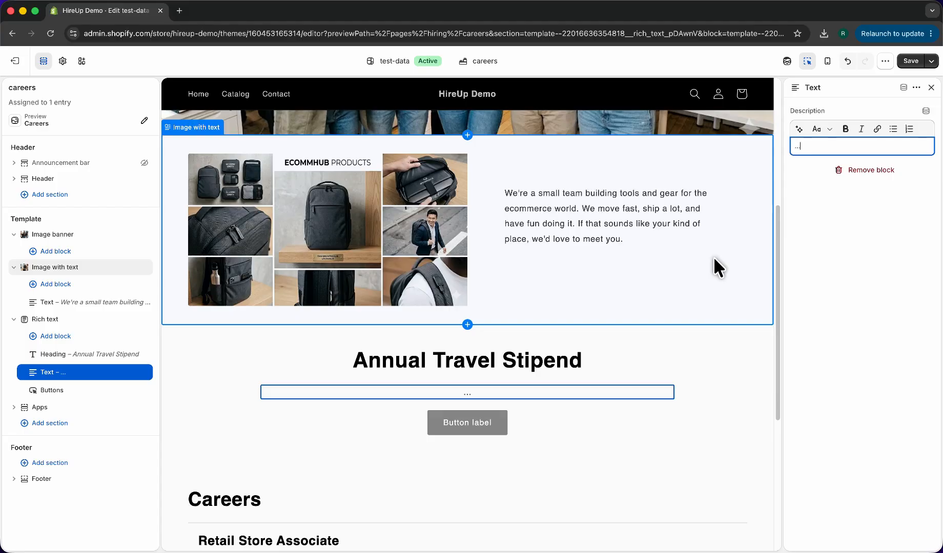
click(120, 378)
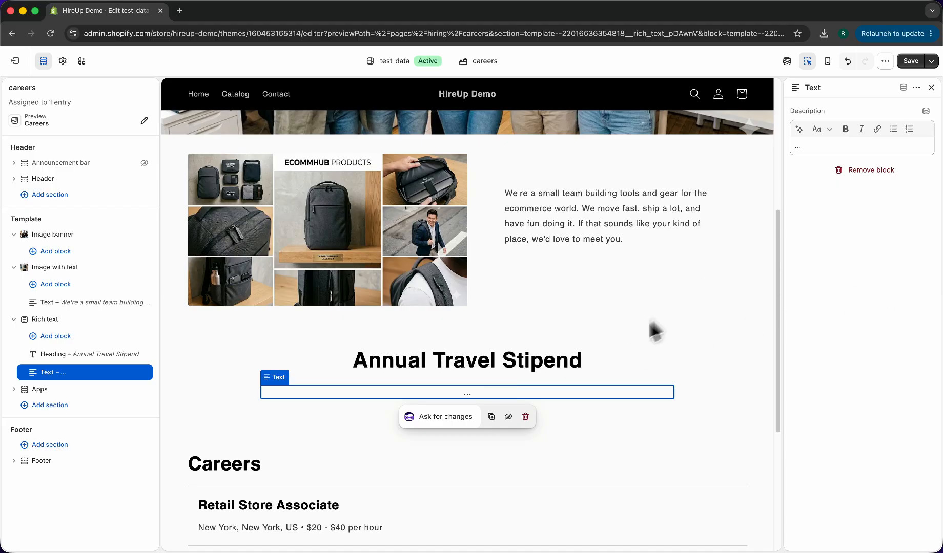
Save the careers template changes and exit the theme editor
scroll(630, 332, up, 4)
scroll(606, 333, up, 2)
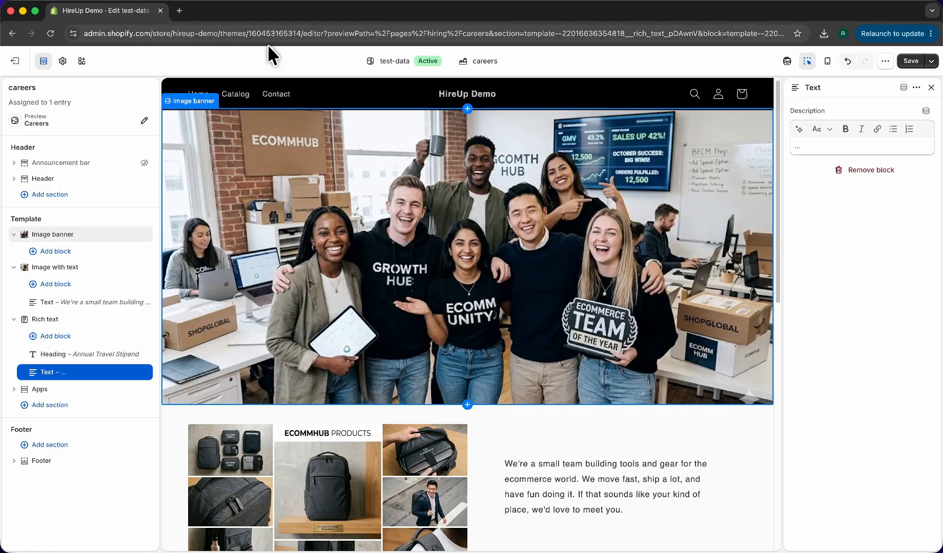
scroll(466, 218, down, 1)
scroll(467, 218, down, 4)
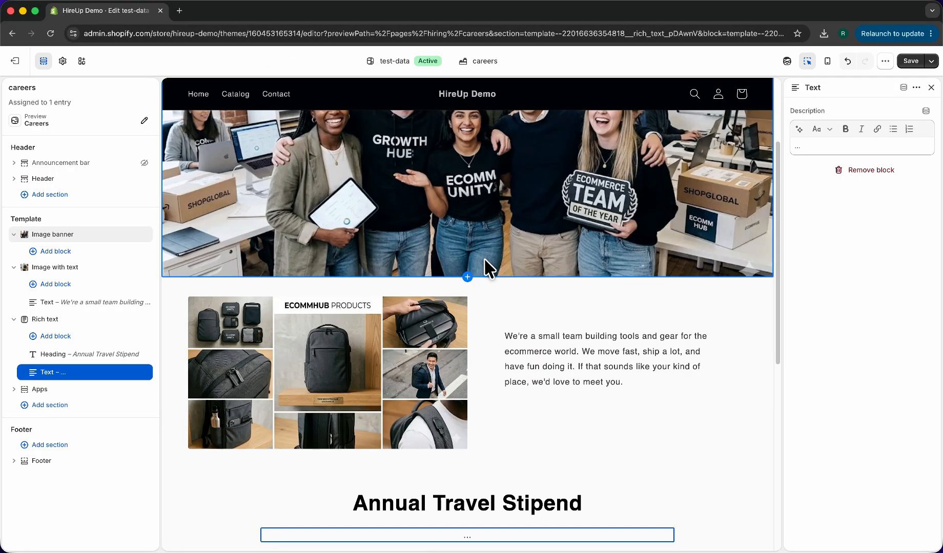
scroll(527, 240, down, 4)
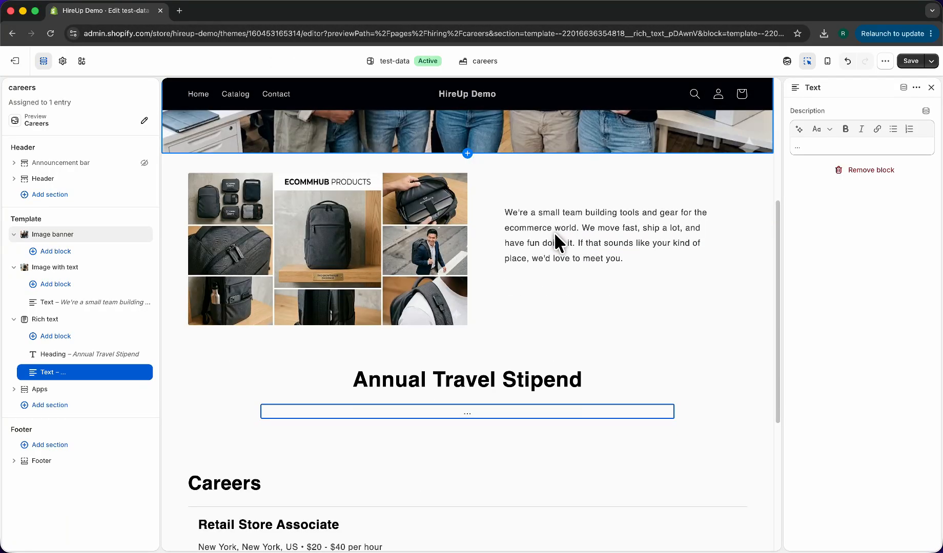
scroll(554, 232, down, 3)
scroll(545, 345, up, 10)
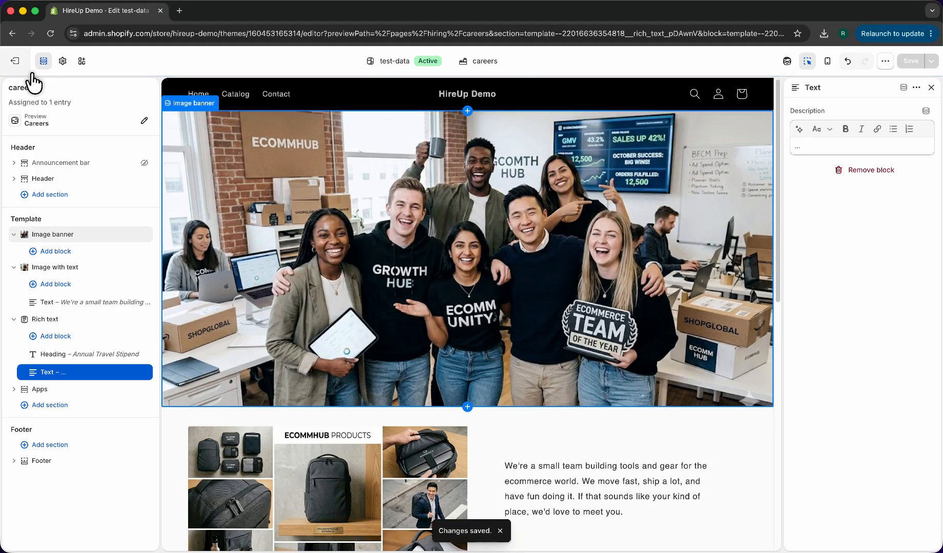
click(15, 62)
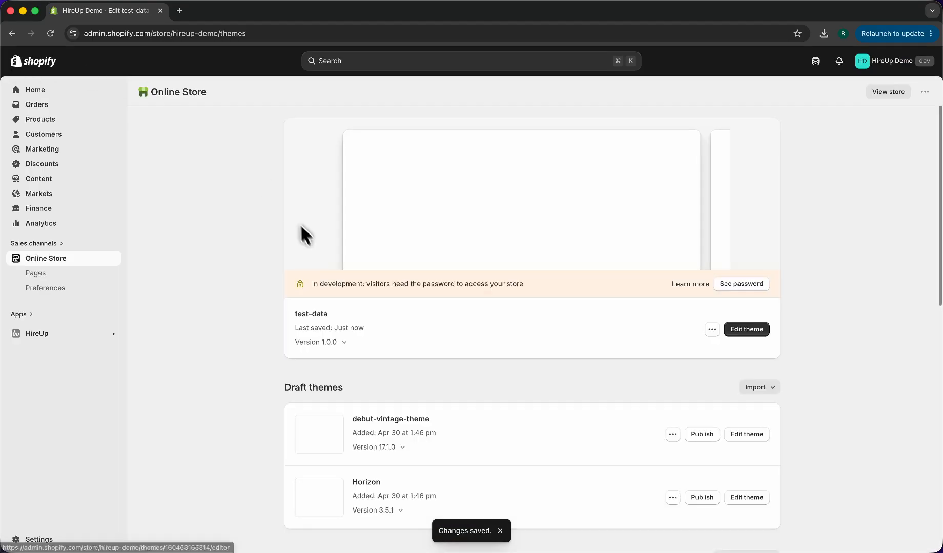
Go to the HireUp app's job listings and open the live careers page from there
click(62, 336)
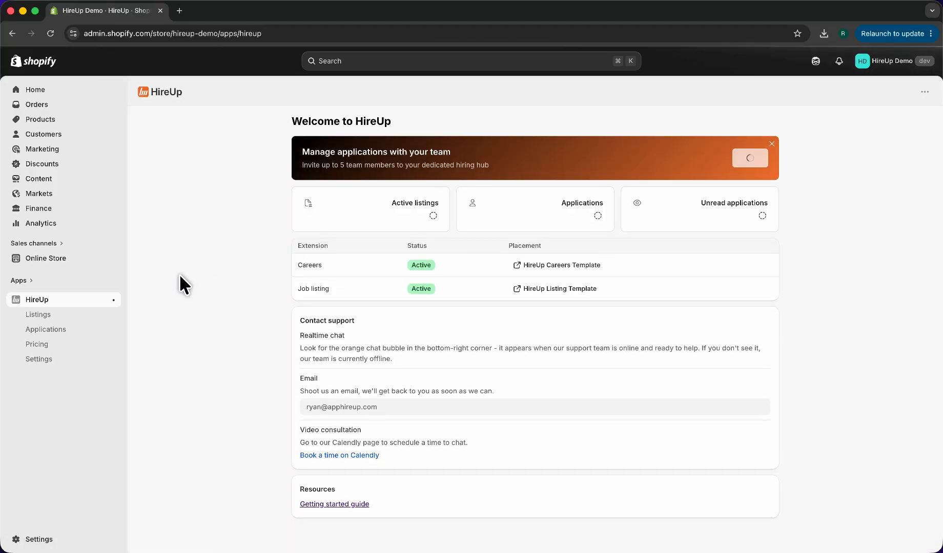
click(62, 314)
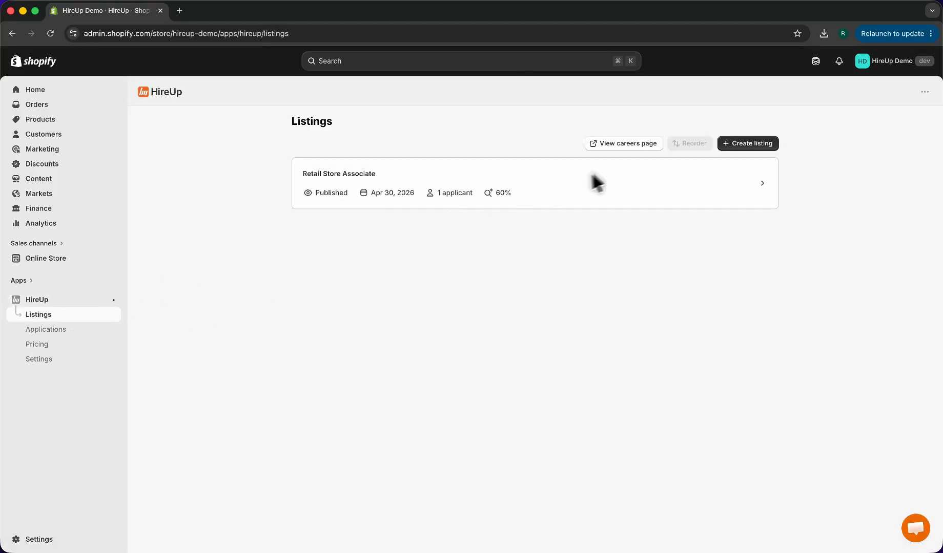
click(629, 145)
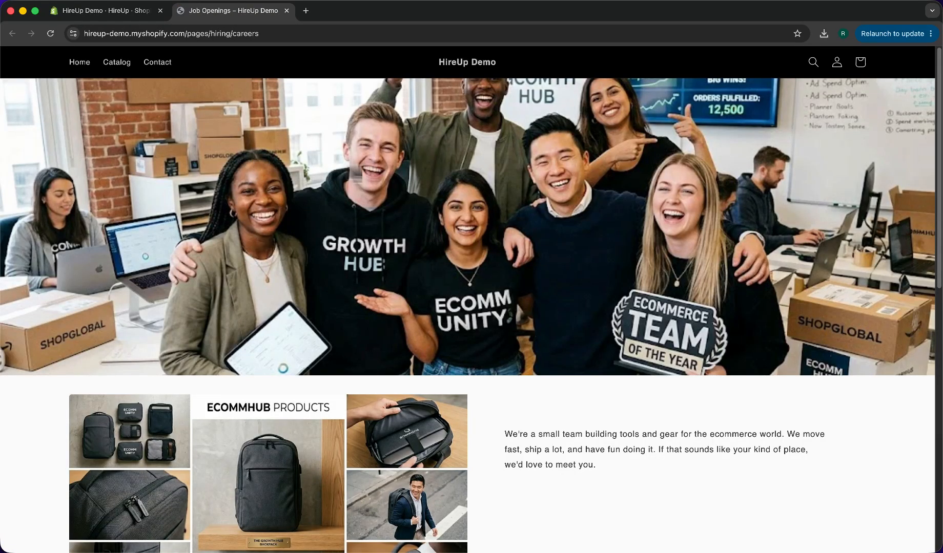
Examine the published careers page, checking the team banner, company introduction, travel stipend section and job listings
scroll(440, 211, down, 6)
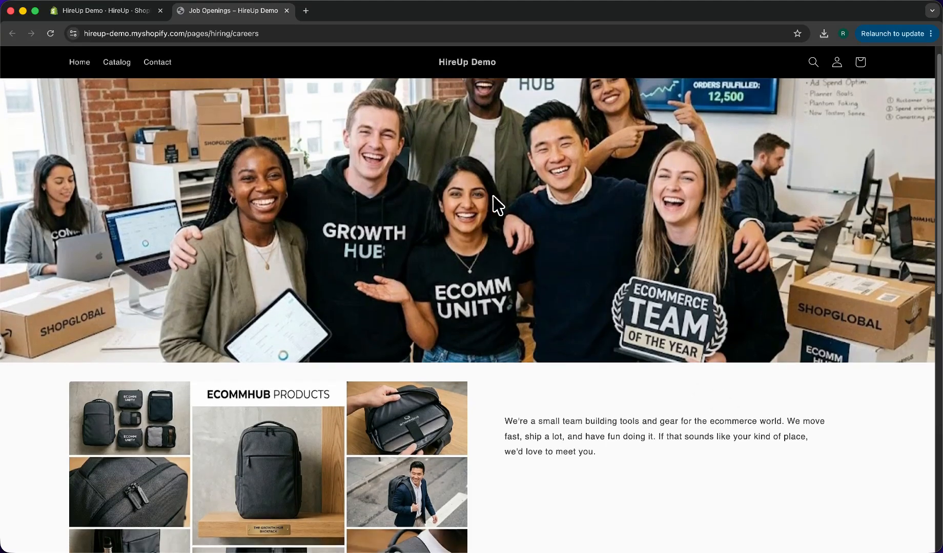
scroll(541, 201, down, 2)
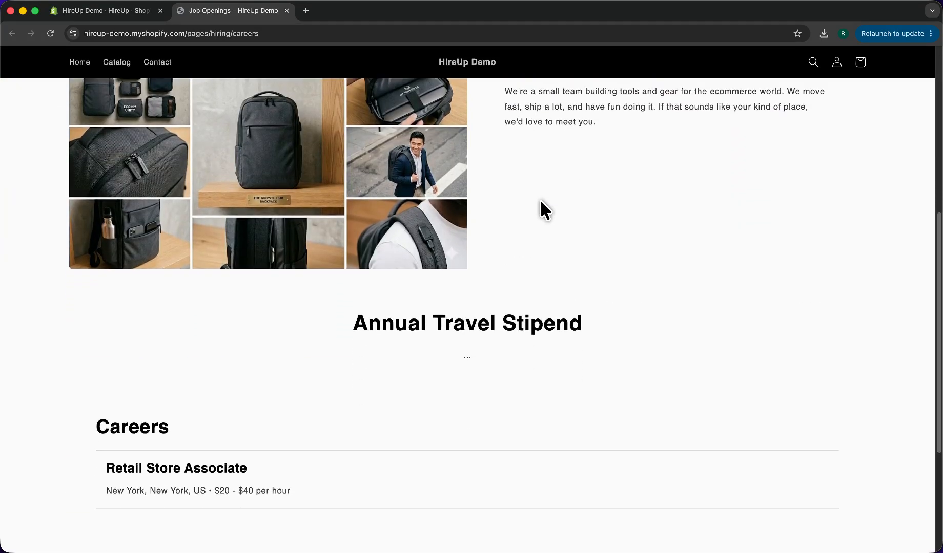
scroll(641, 245, up, 3)
scroll(658, 249, up, 5)
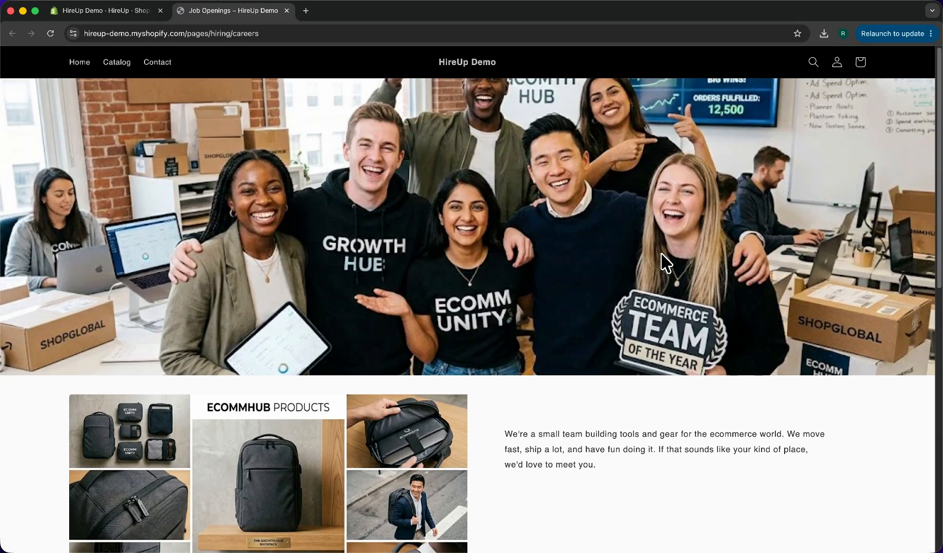
scroll(637, 251, down, 1)
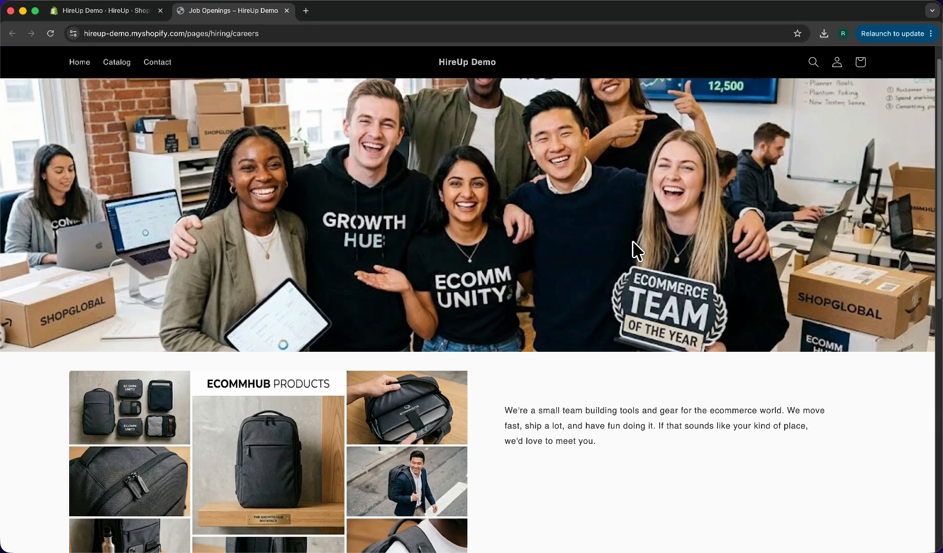
scroll(637, 250, down, 1)
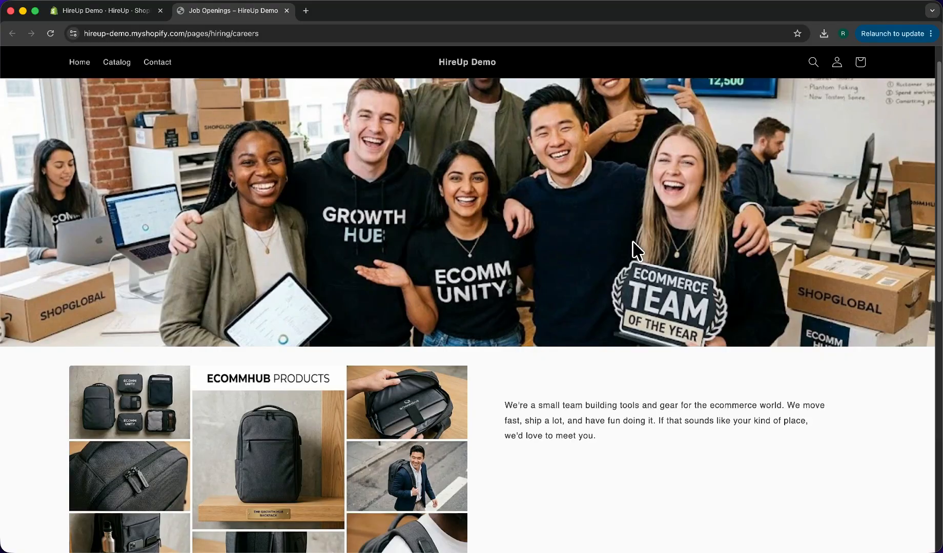
scroll(637, 250, down, 3)
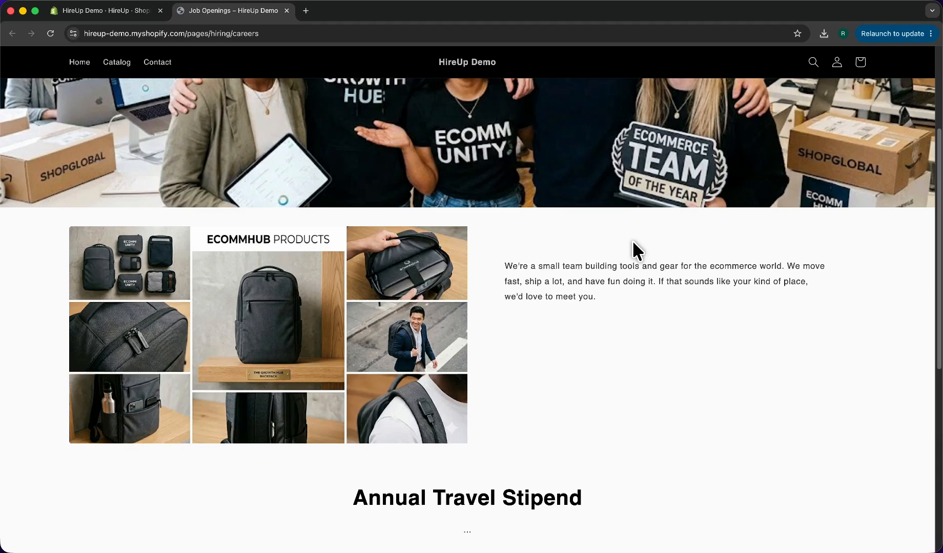
scroll(632, 241, down, 2)
scroll(717, 303, up, 3)
scroll(720, 304, up, 3)
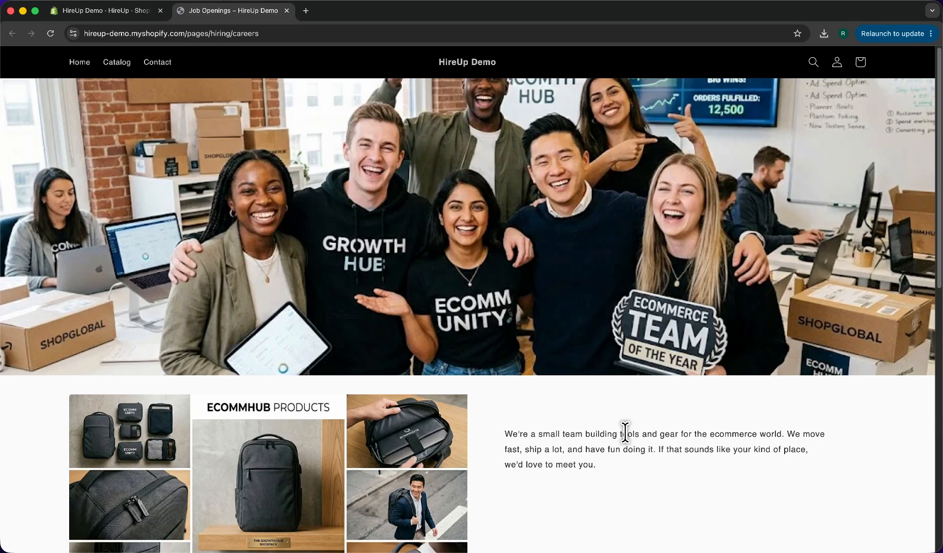
scroll(331, 212, down, 2)
scroll(762, 290, down, 3)
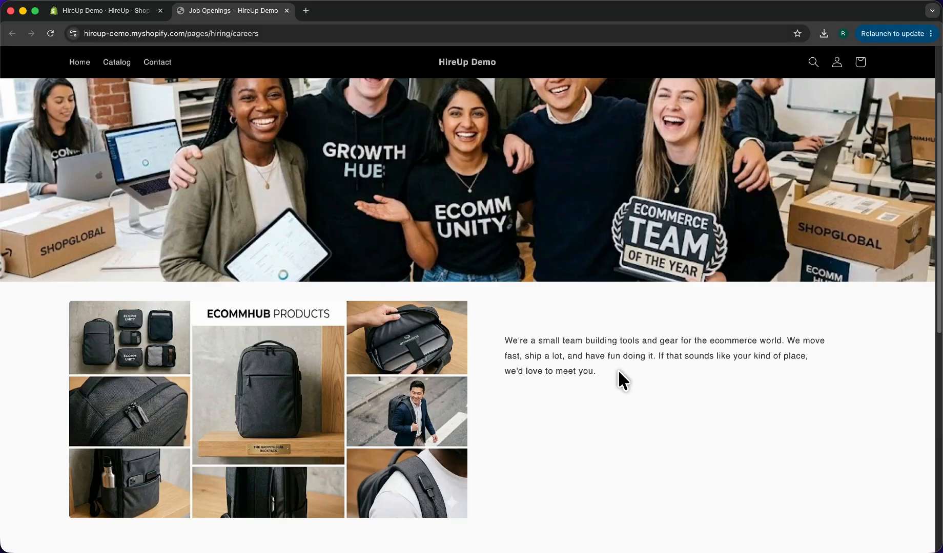
scroll(620, 372, up, 4)
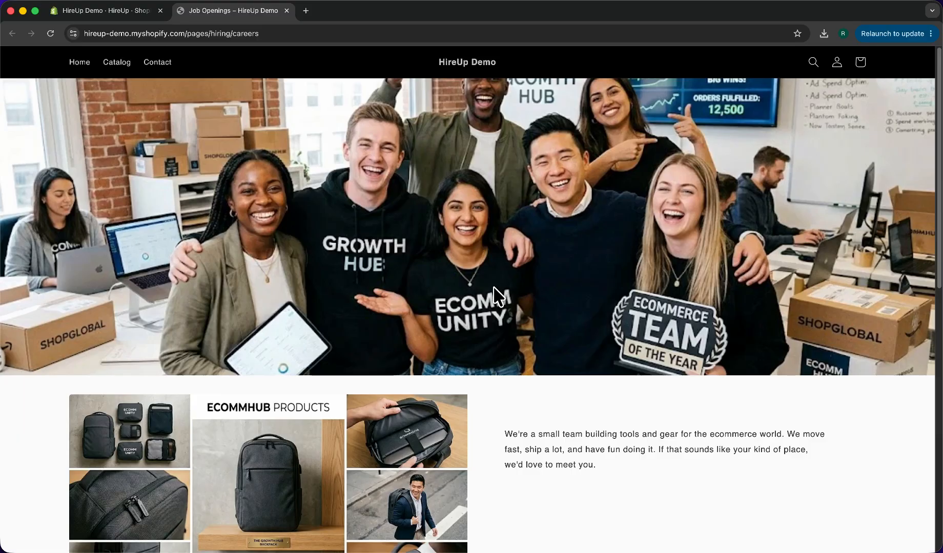
scroll(494, 288, down, 3)
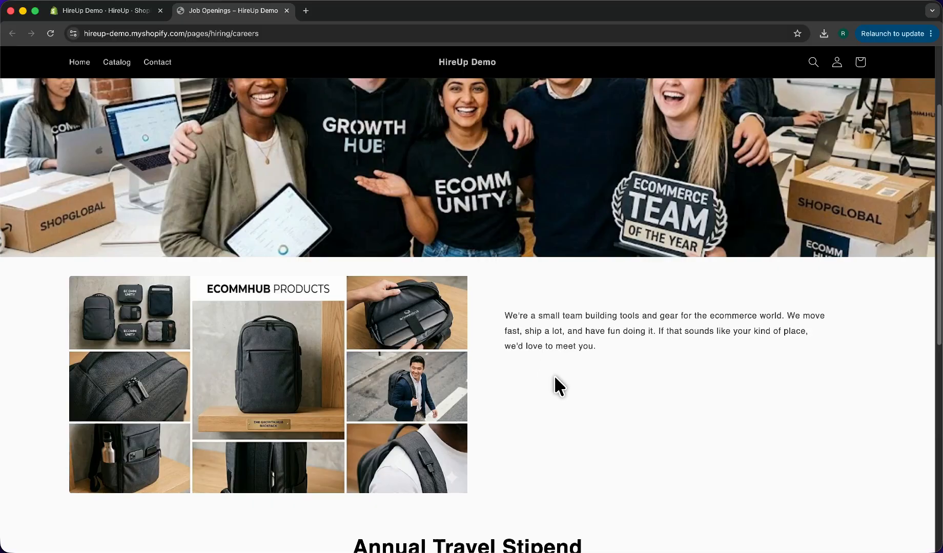
scroll(572, 257, down, 3)
scroll(575, 256, up, 2)
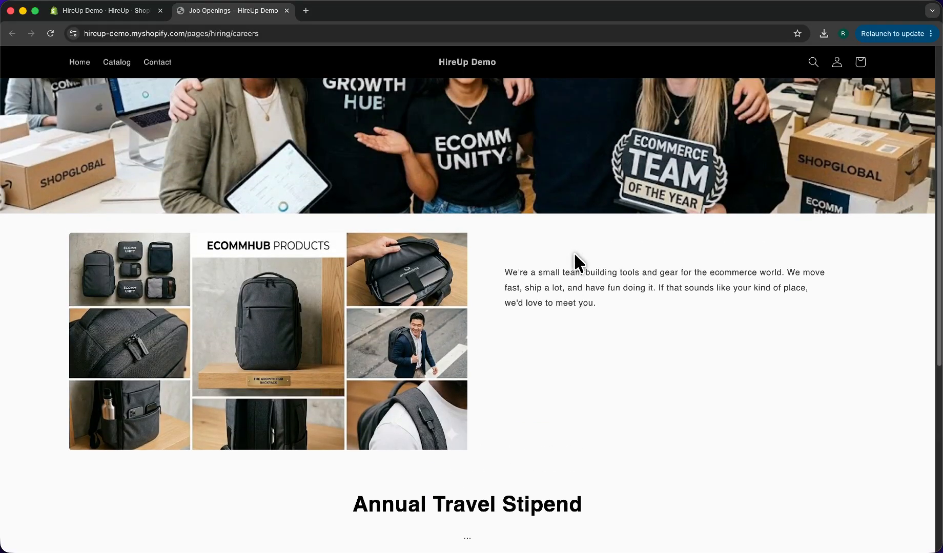
scroll(574, 255, up, 2)
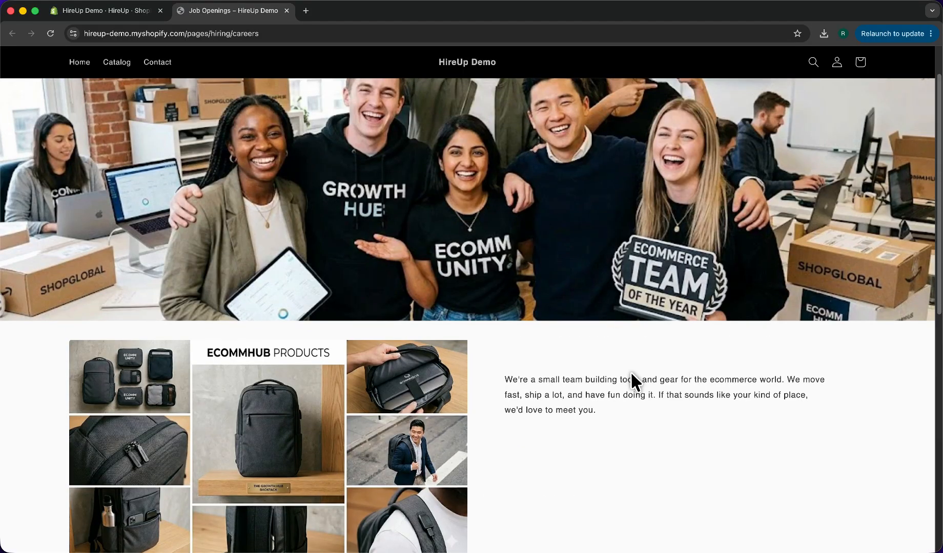